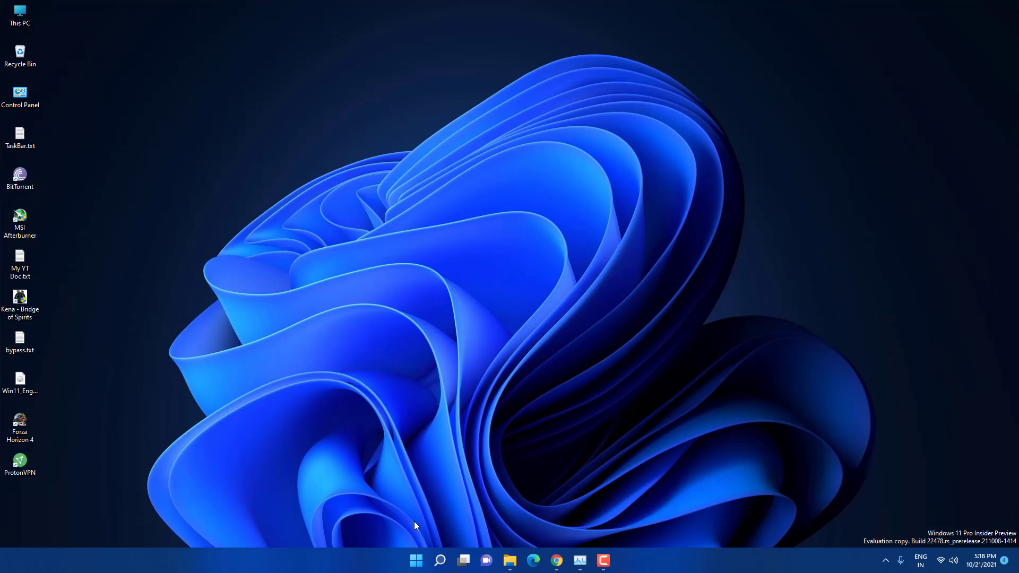
- Open Language & region in Settings, start adding a language by searching 'us', then cancel
left_click(417, 561)
left_click(534, 247)
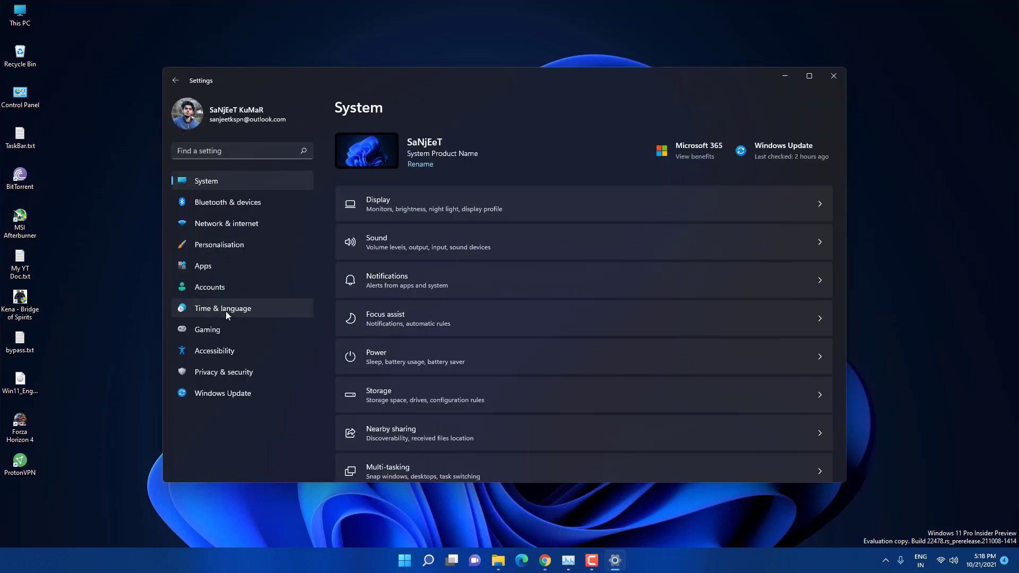
left_click(225, 311)
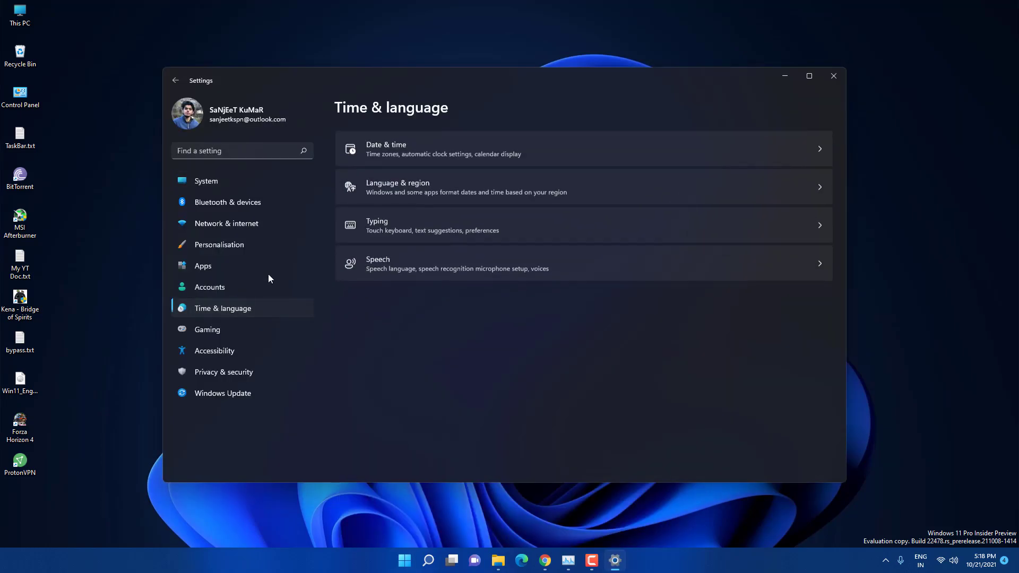
left_click(410, 187)
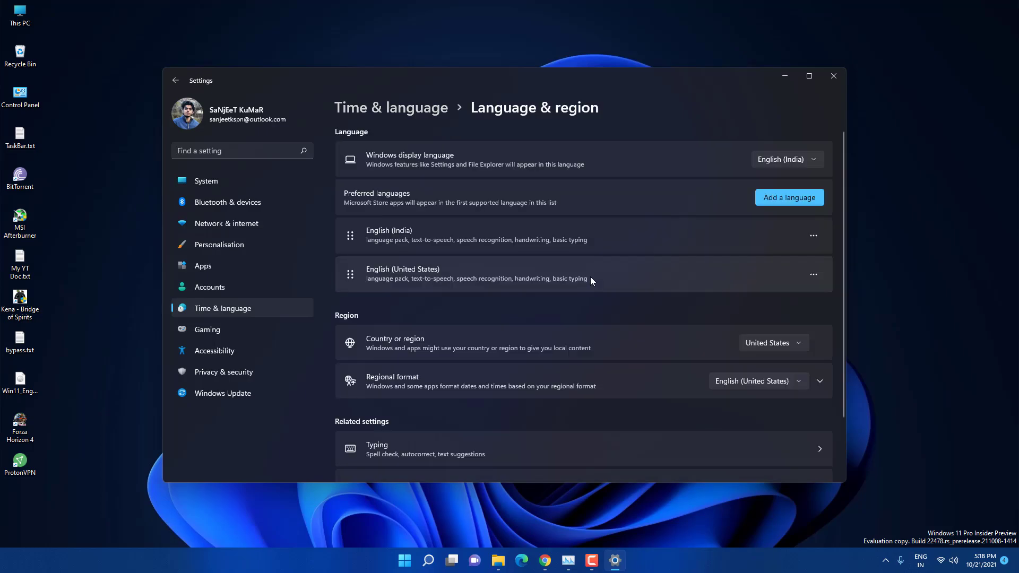
left_click(768, 201)
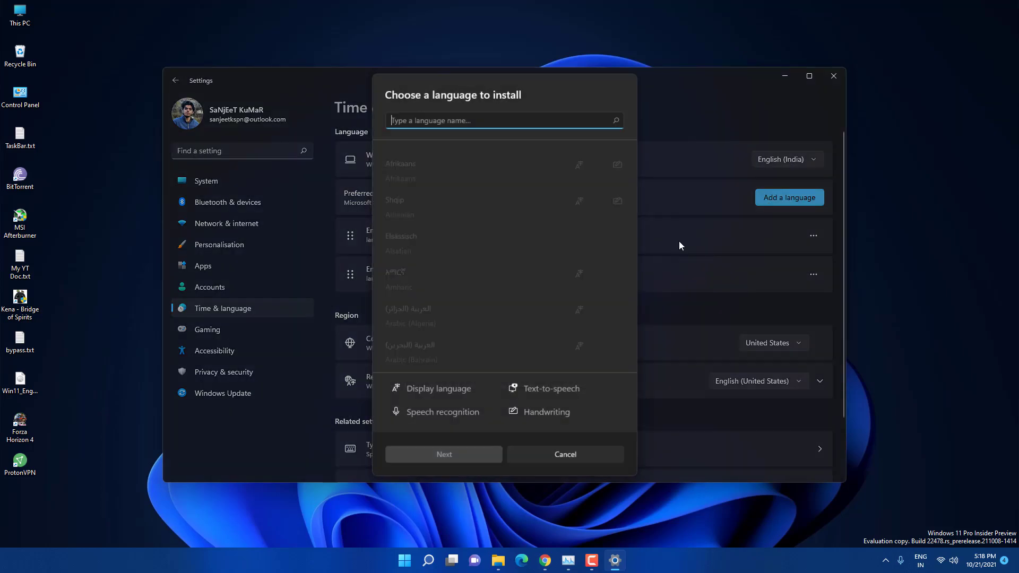
type("us")
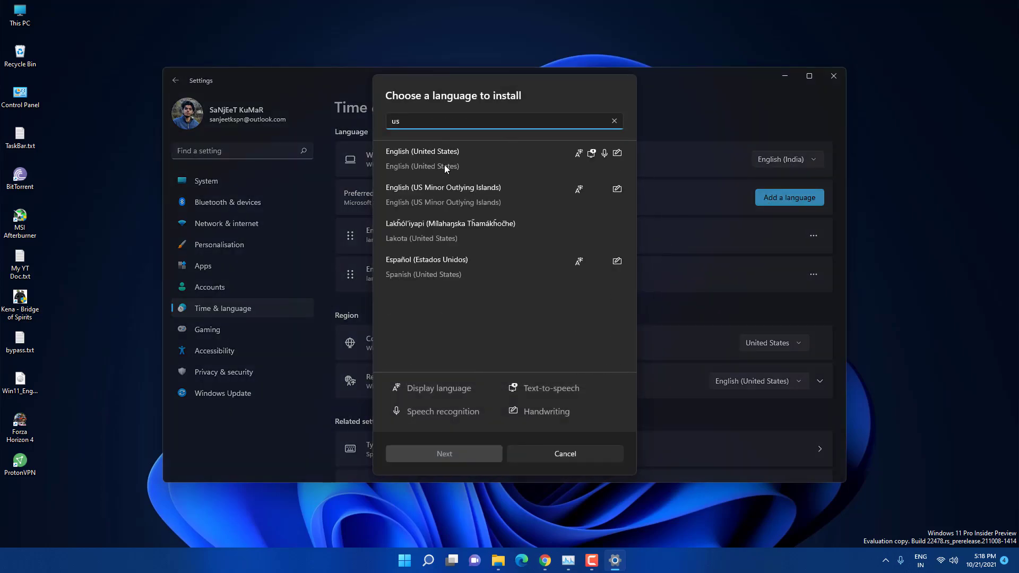
left_click(565, 455)
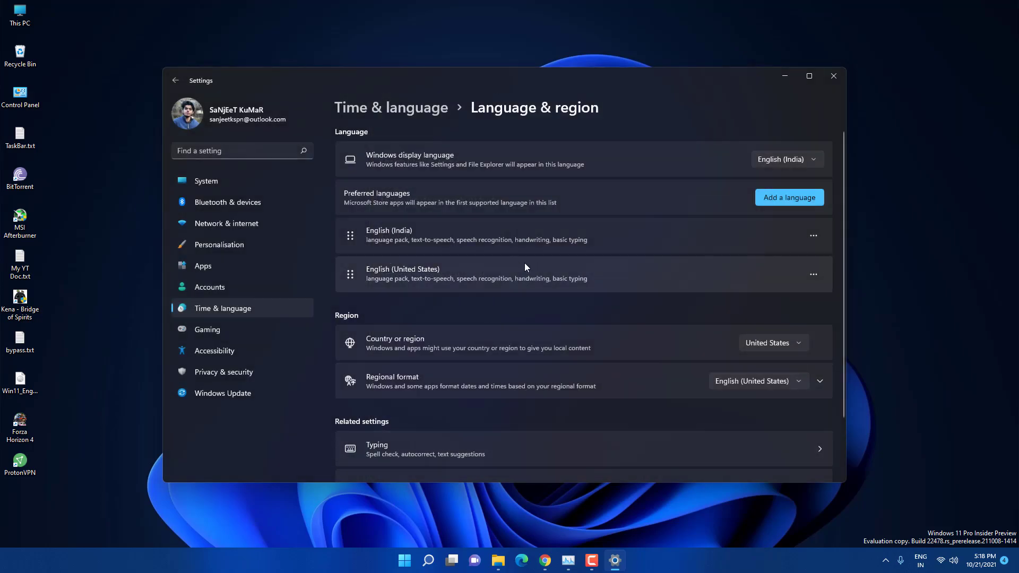
- Set Country or region to United States and Regional format to English (United States)
scroll(542, 292, "down", 2)
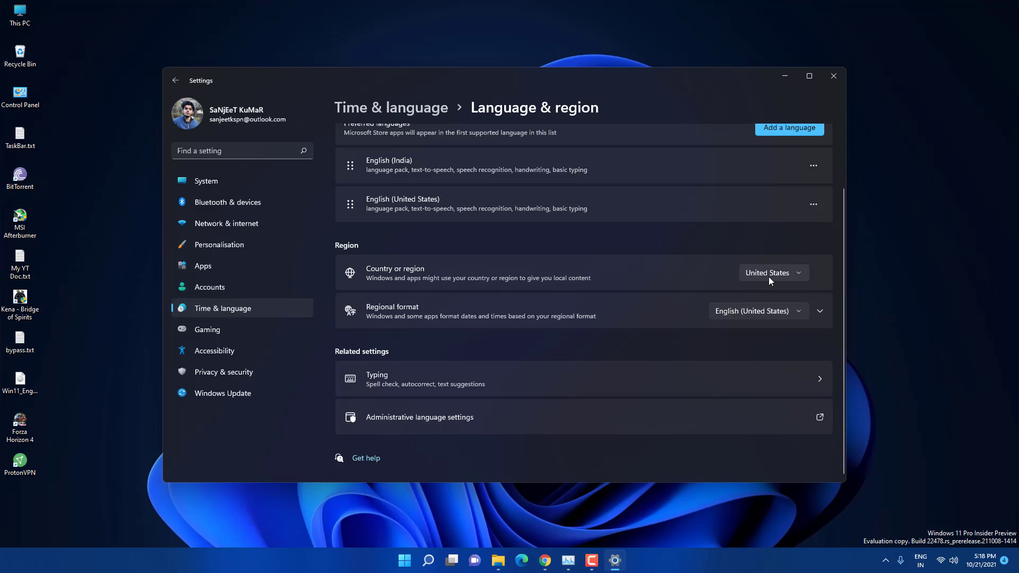
left_click(770, 276)
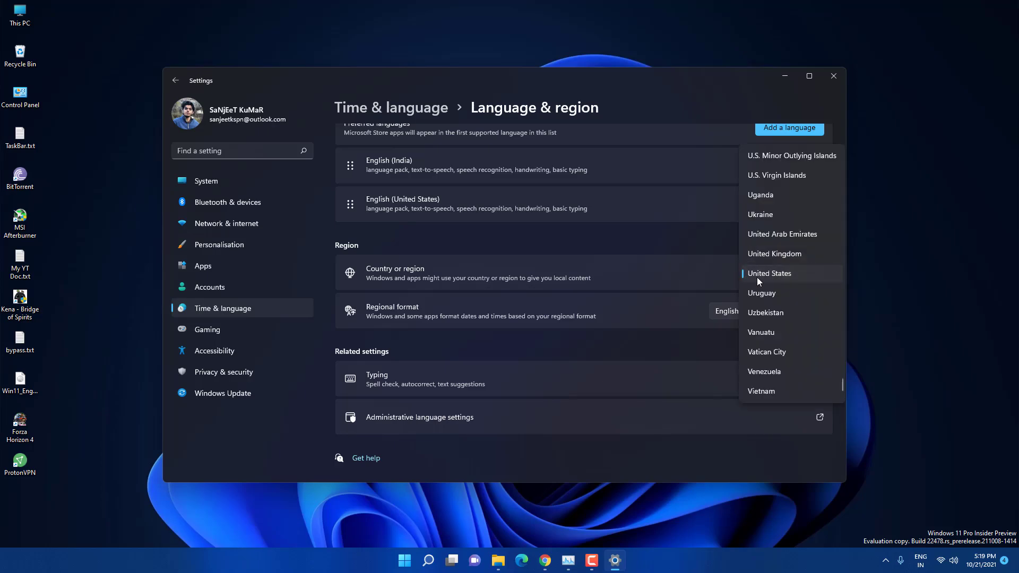
left_click(757, 276)
left_click(716, 312)
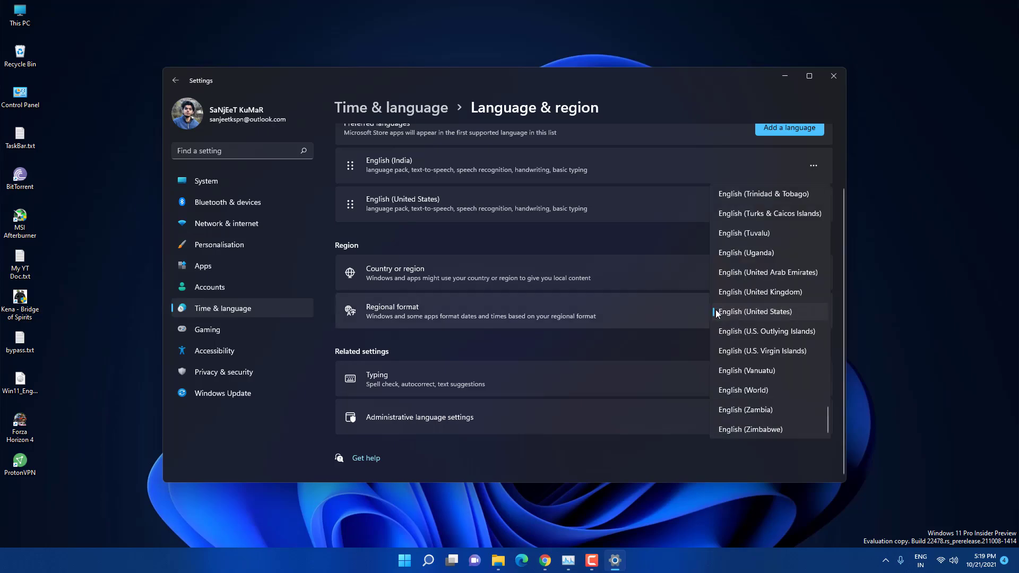
left_click(674, 312)
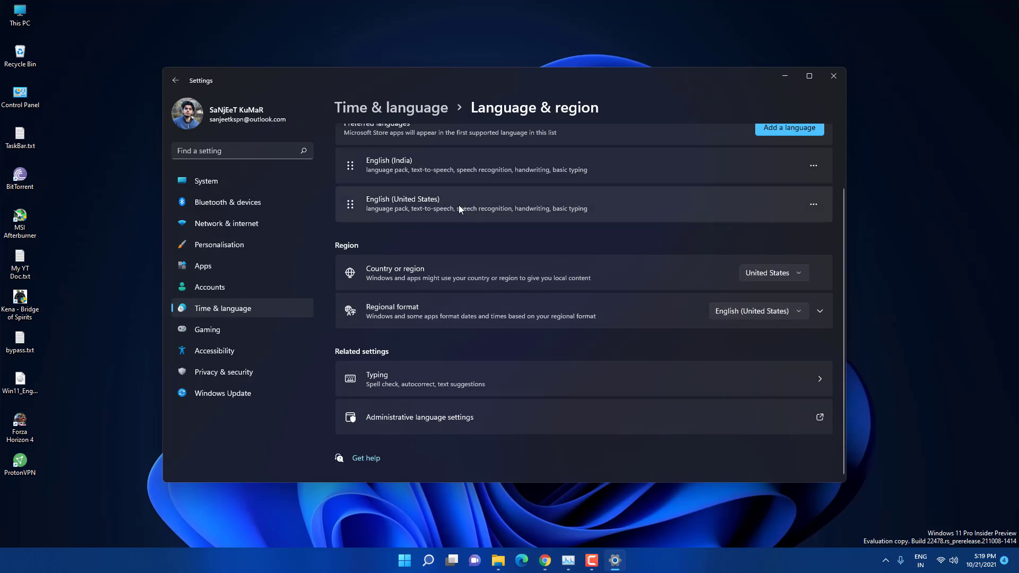
left_click(262, 398)
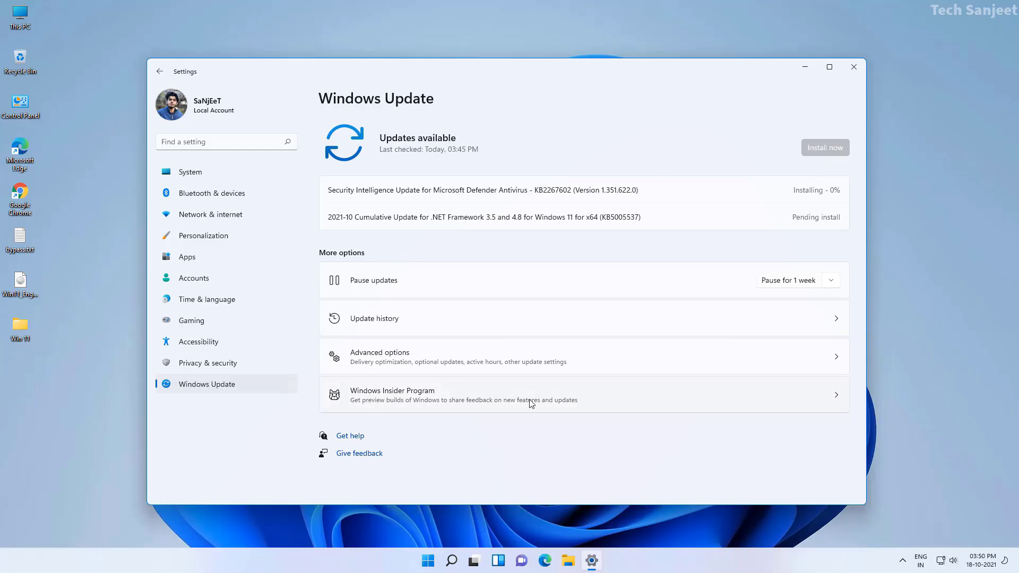
- Join the Insider Program with the linked Microsoft account, choose the Beta channel and accept the agreements
left_click(525, 378)
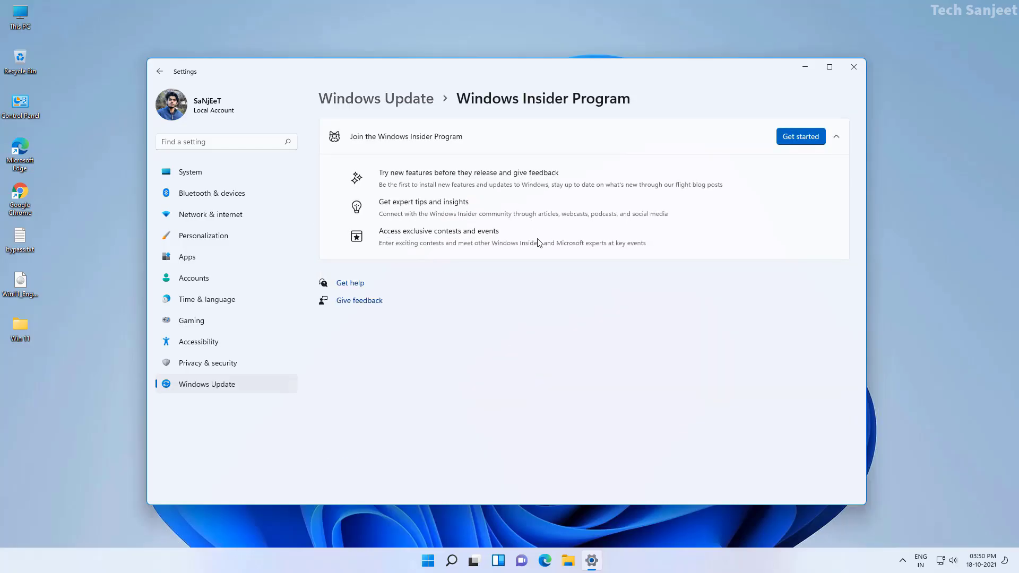
left_click(801, 136)
left_click(547, 277)
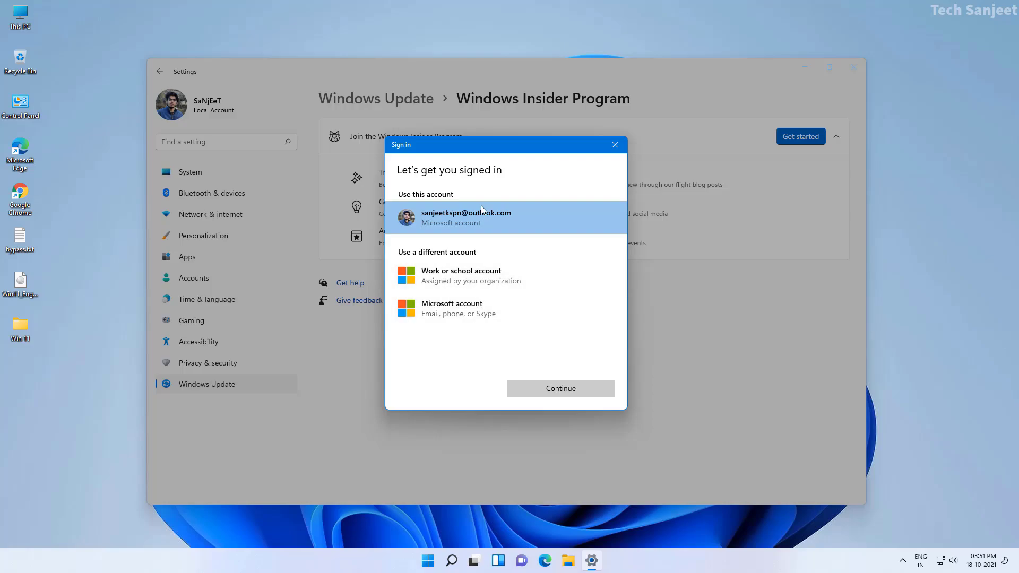
left_click(559, 389)
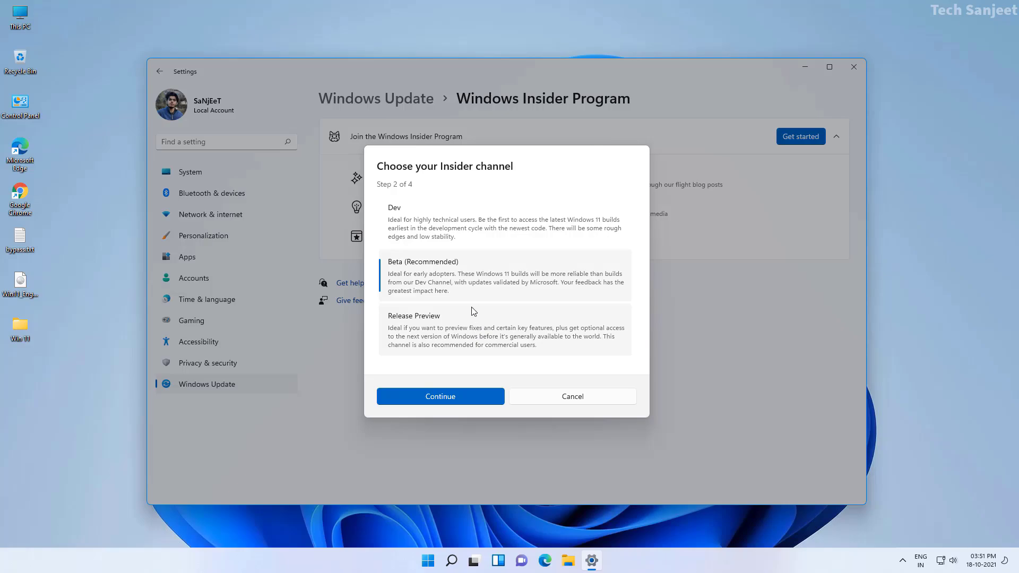
left_click(462, 401)
left_click(465, 372)
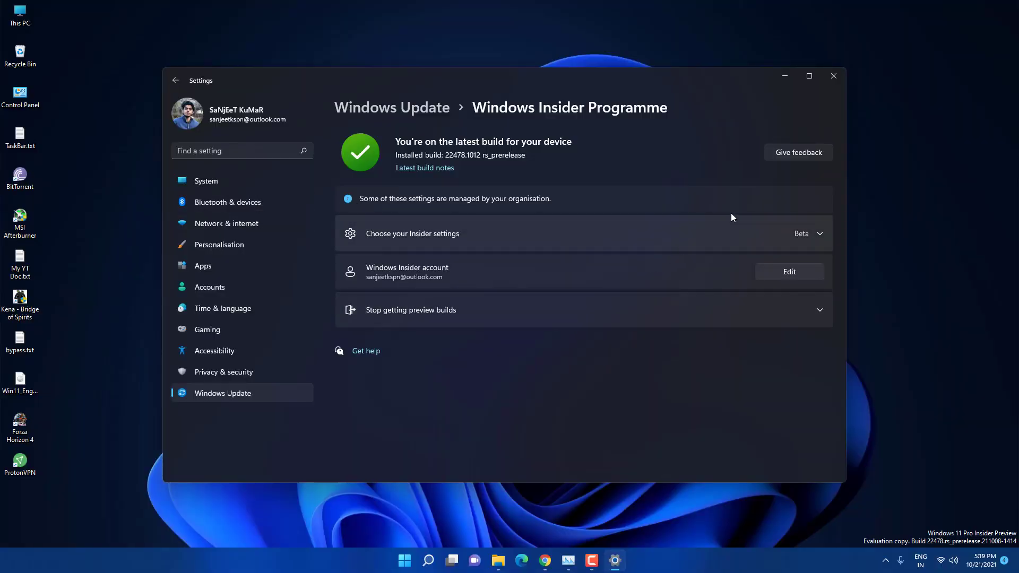
- Close Settings, restore the Chrome new tab window, then minimize it to show the desktop
left_click(835, 76)
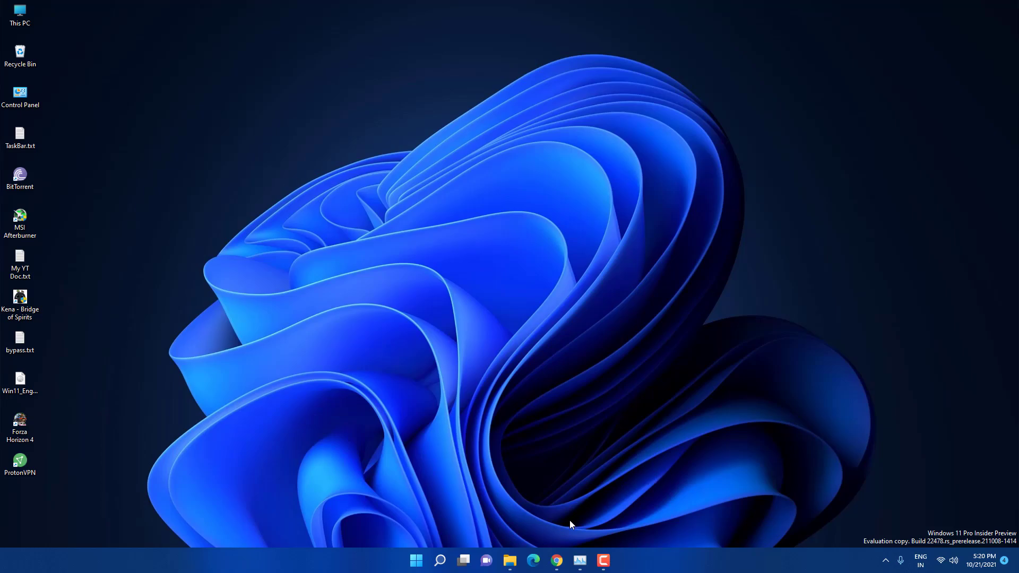
mouse_move(558, 556)
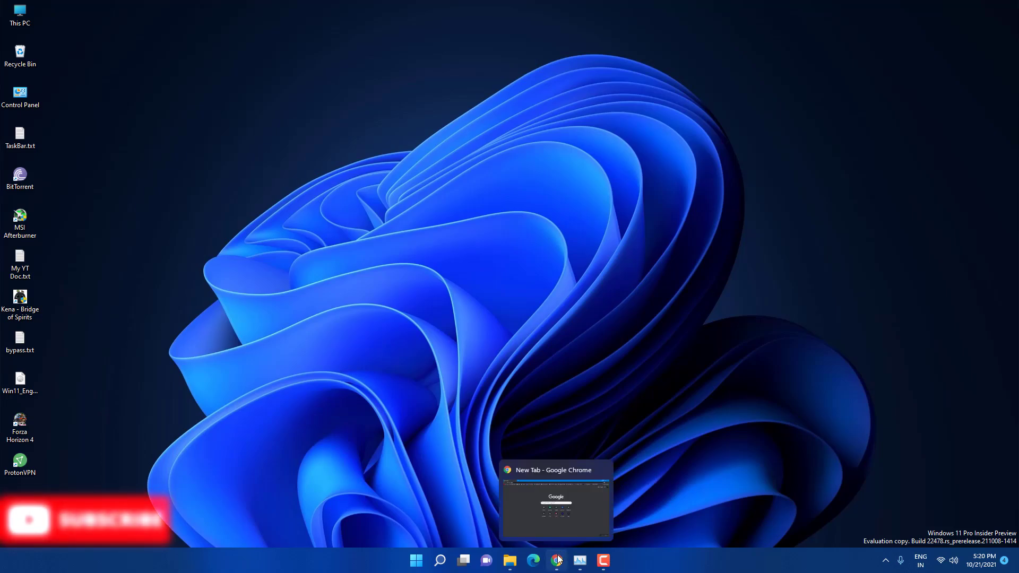
left_click(554, 535)
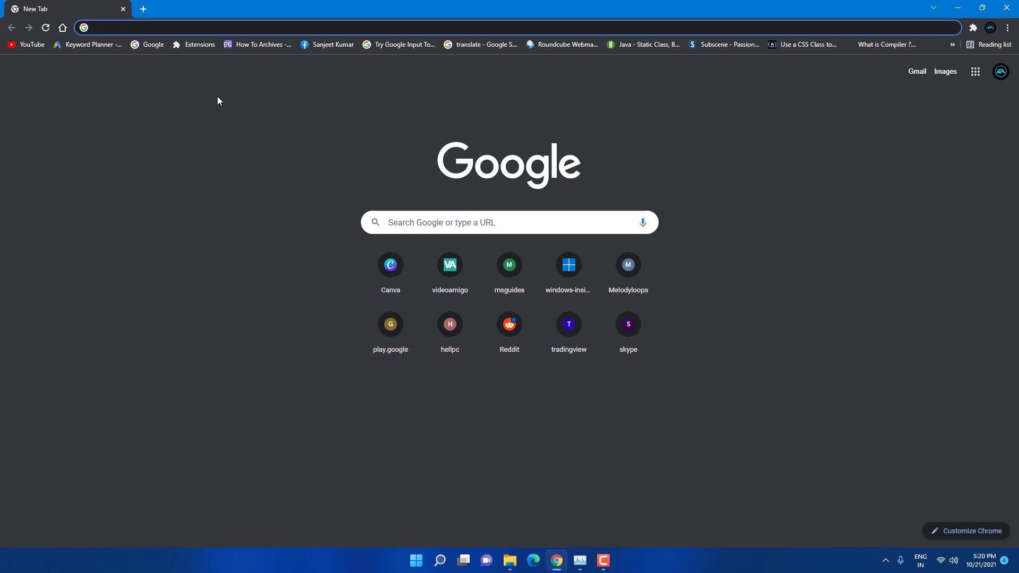
left_click(958, 8)
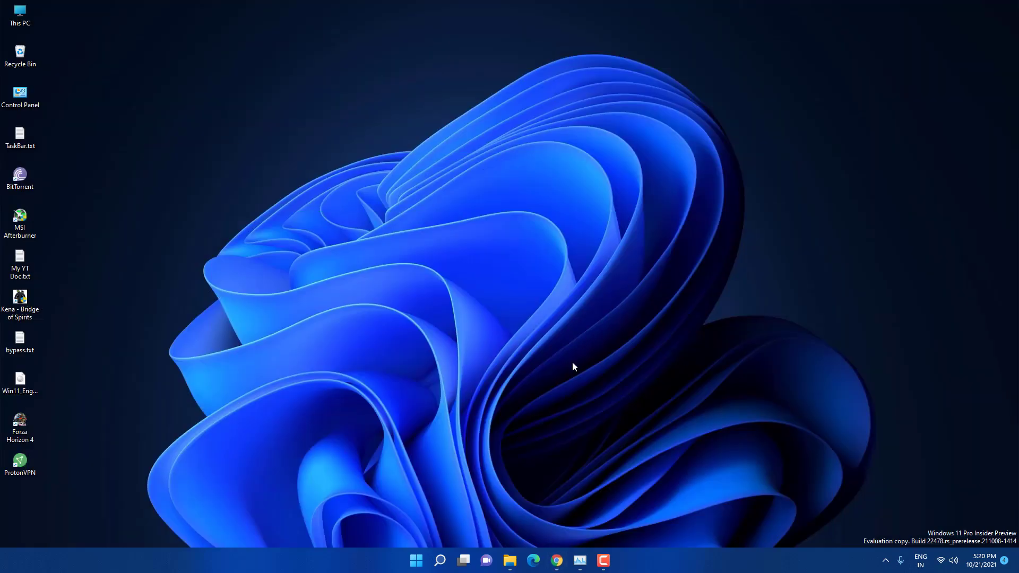
left_click(417, 560)
- Launch Microsoft Store, search 'amazon ap' and open the Amazon Appstore suggestion
left_click(425, 250)
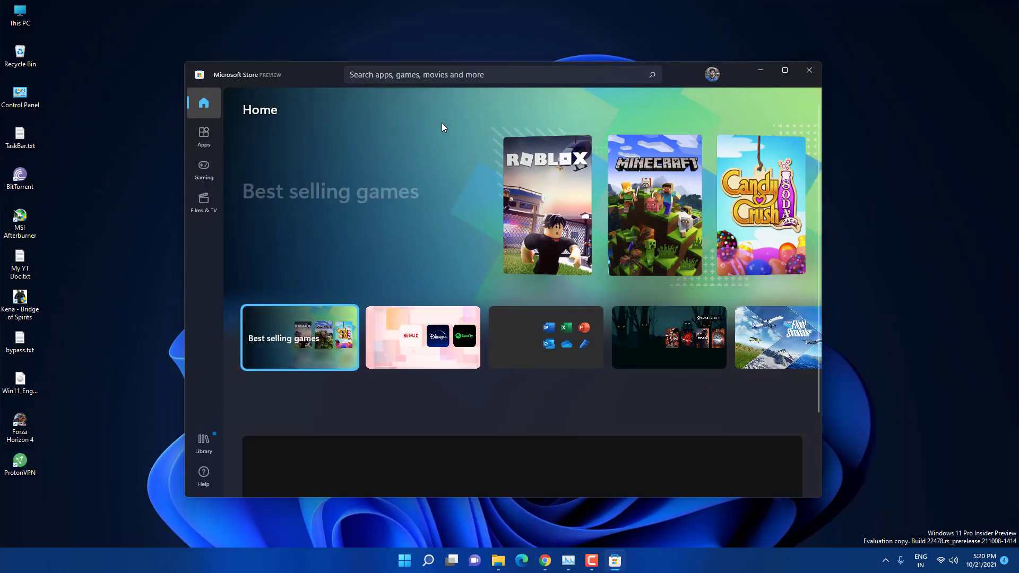
left_click(447, 79)
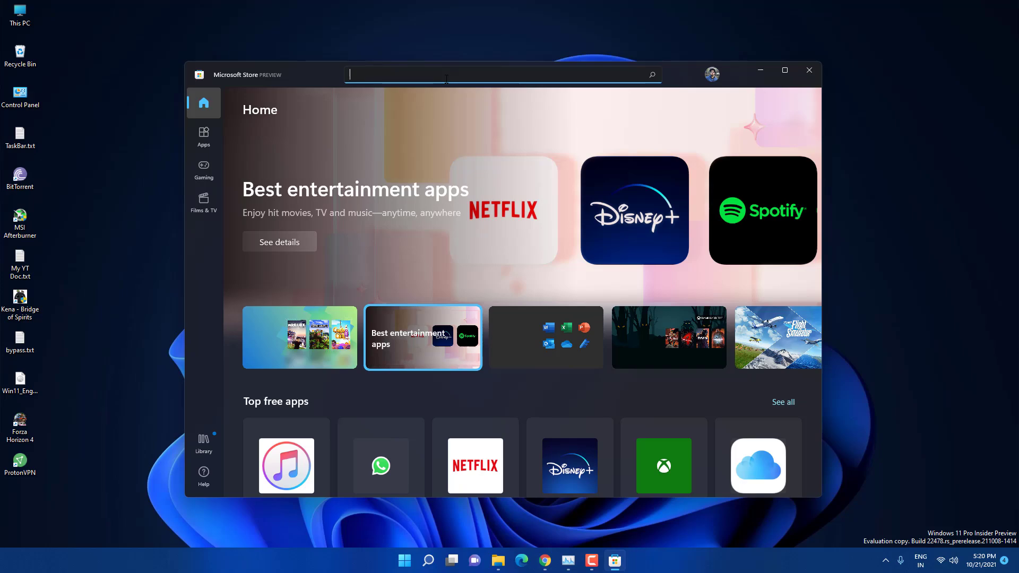
type("amazon ap")
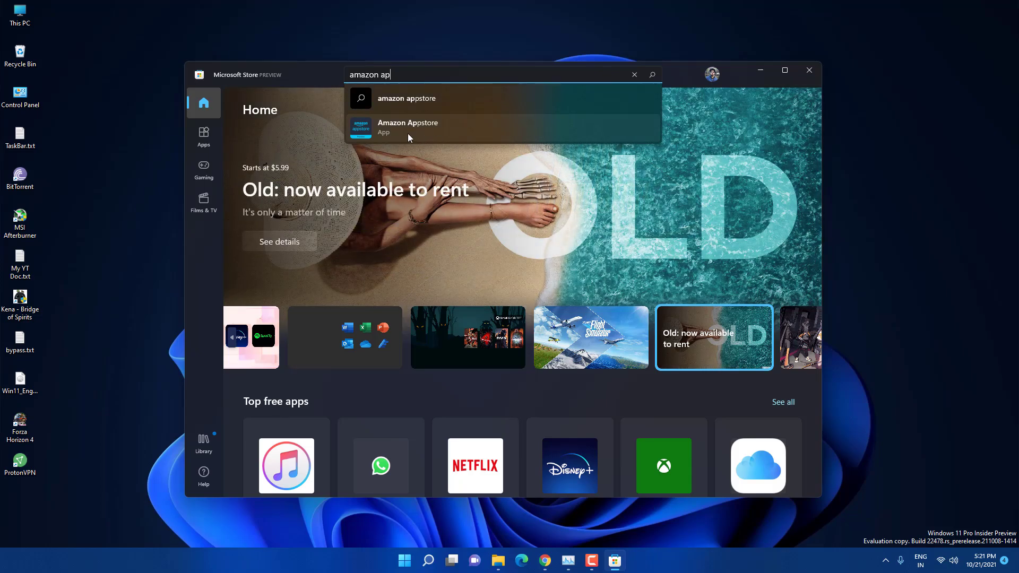
left_click(408, 132)
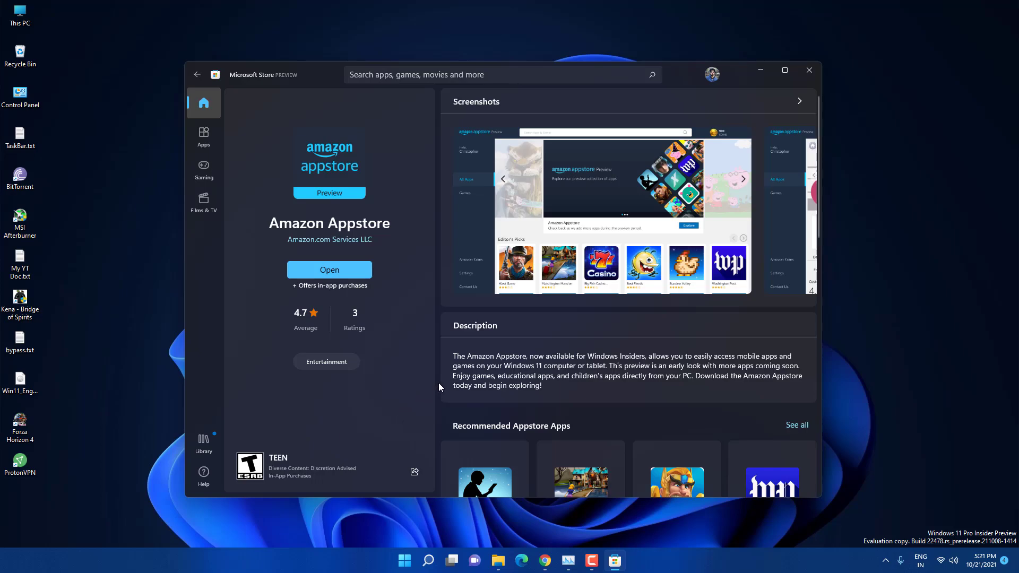
- Launch Amazon Appstore, scroll to the four installed apps including Subway Surfers, then close Appstore and Store
left_click(361, 273)
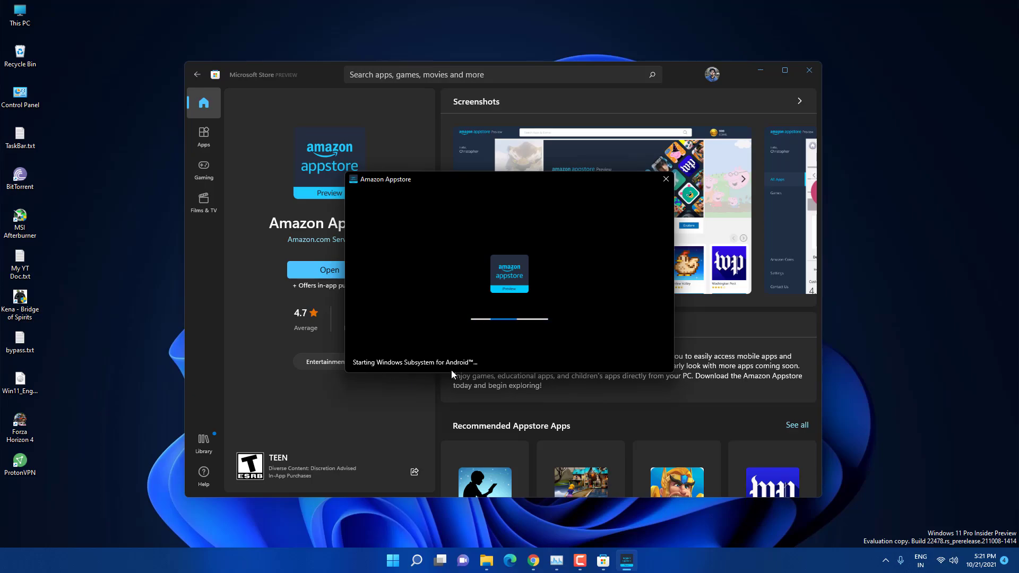
left_click(412, 569)
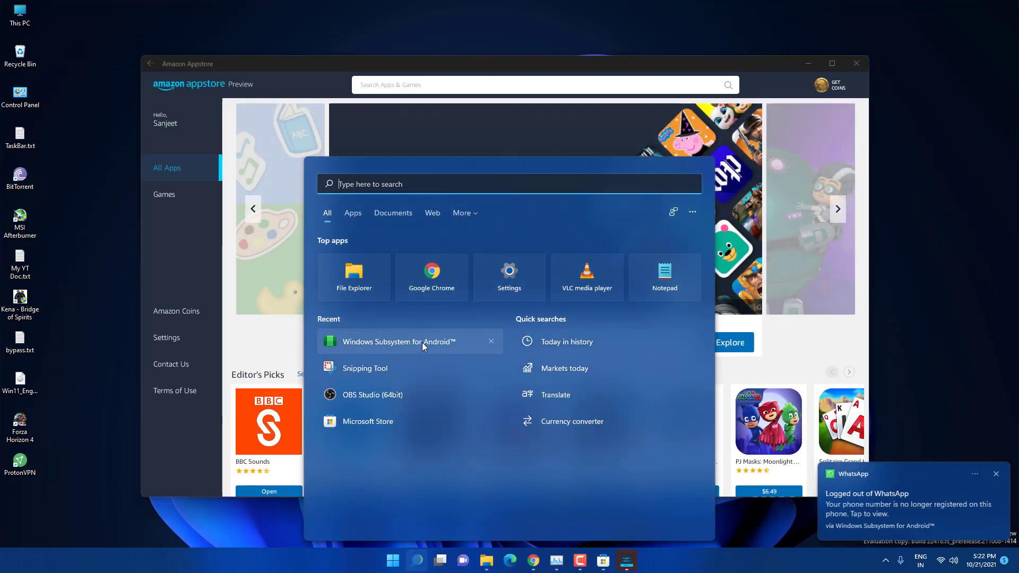
left_click(422, 342)
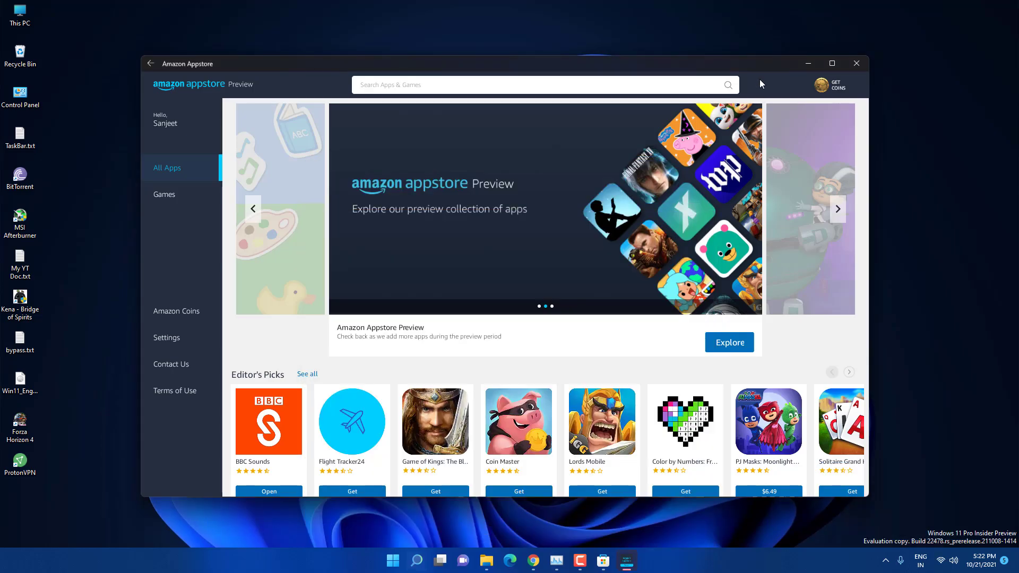
scroll(436, 359, "down", 5)
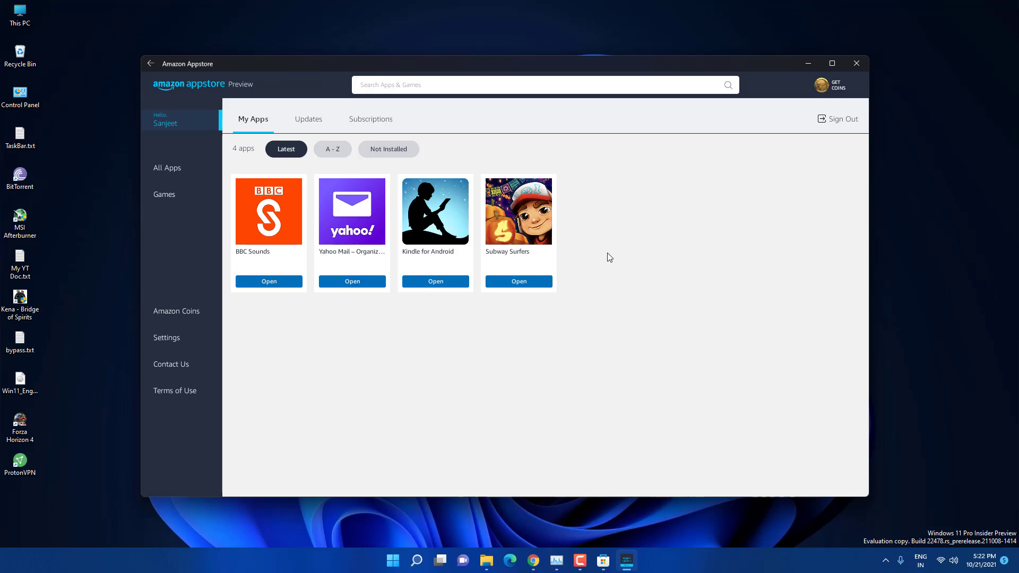
left_click(859, 64)
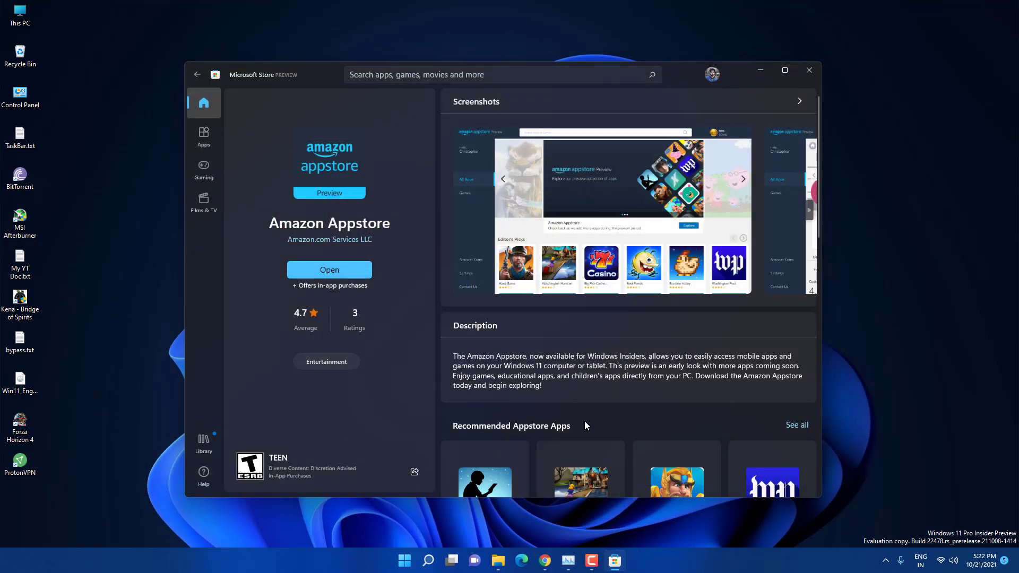
left_click(809, 70)
- Launch Facebook from the Start menu, scroll up and down its news feed, then close it
left_click(416, 561)
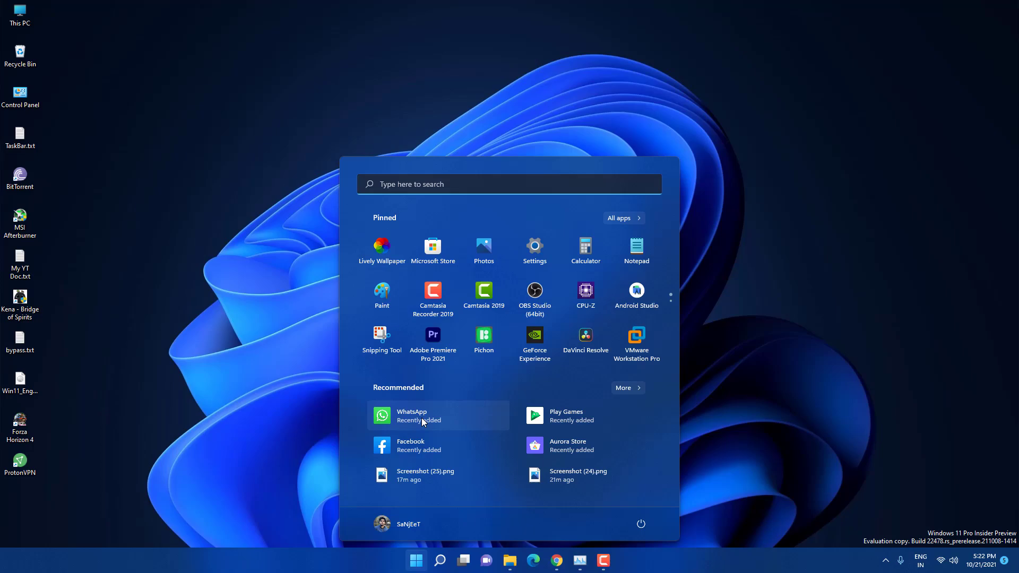
left_click(432, 450)
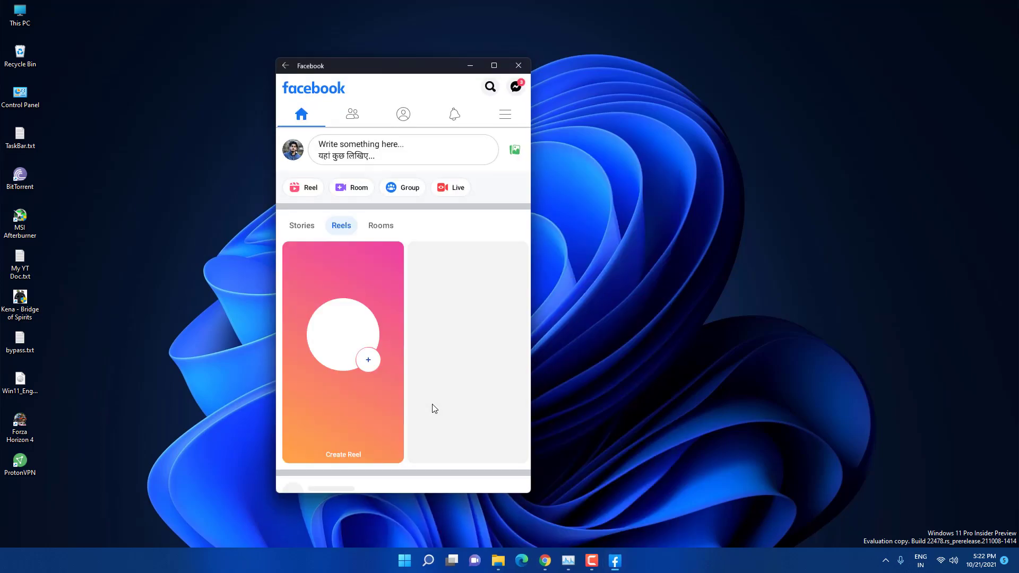
scroll(448, 364, "down", 8)
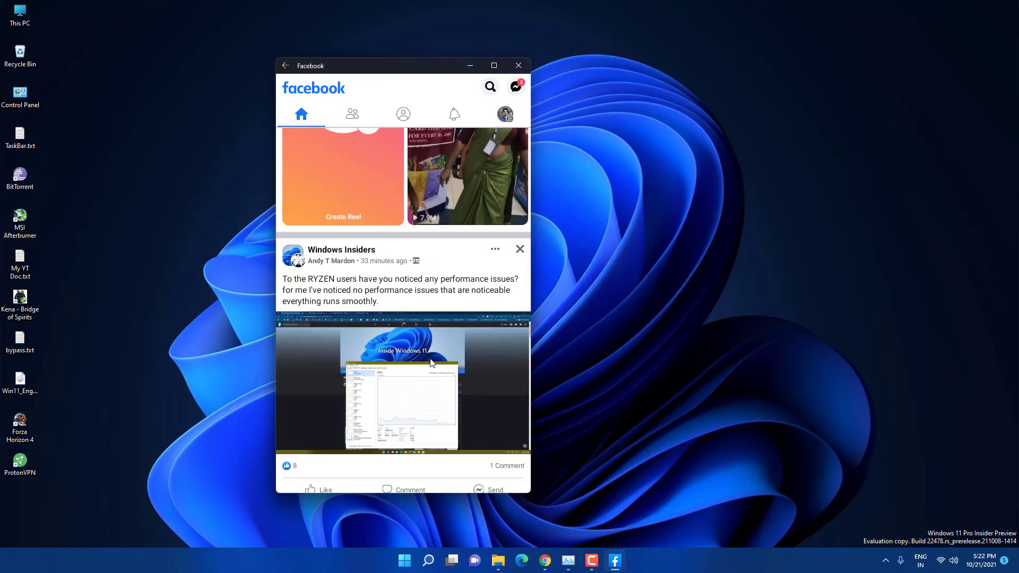
scroll(440, 364, "up", 1)
scroll(432, 363, "down", 2)
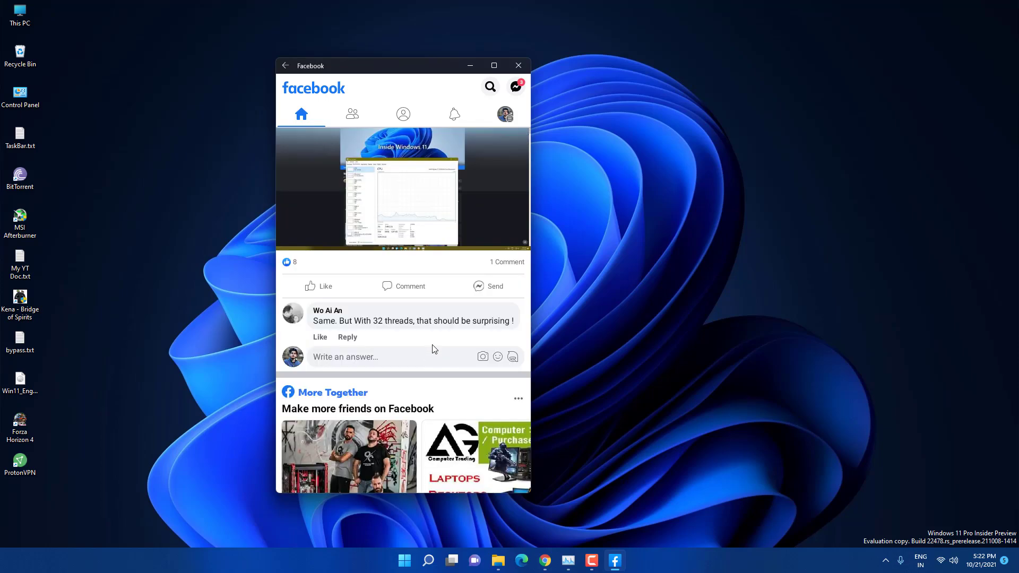
scroll(423, 304, "up", 10)
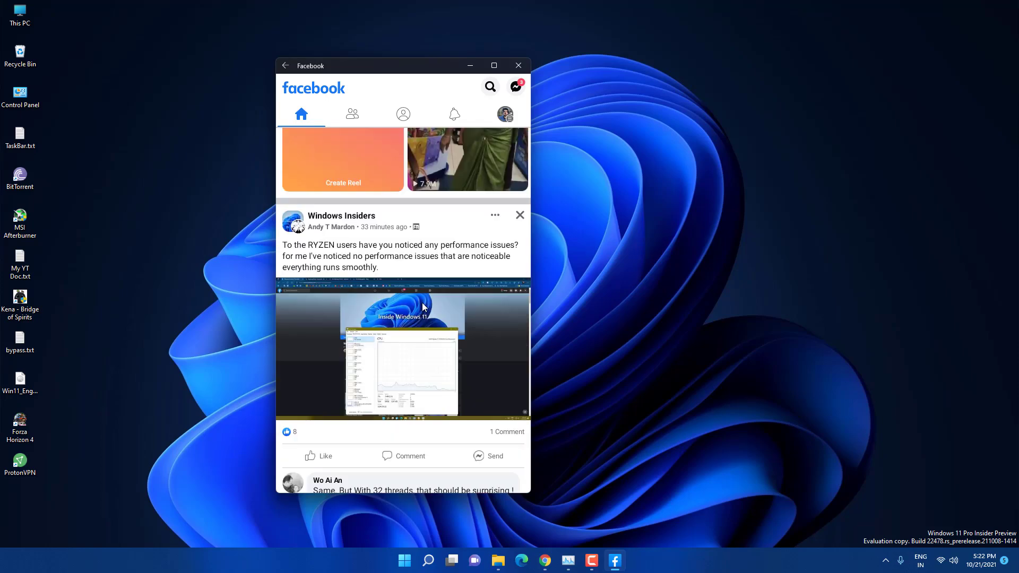
left_click(519, 66)
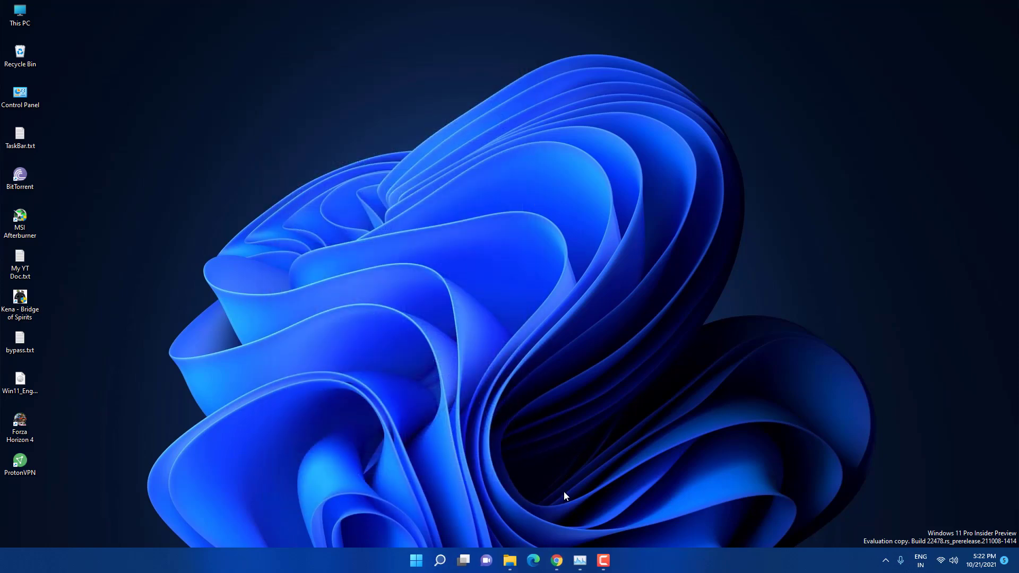
- Search 'android adb tools download' in Chrome and open the SDK Platform Tools release notes
left_click(557, 560)
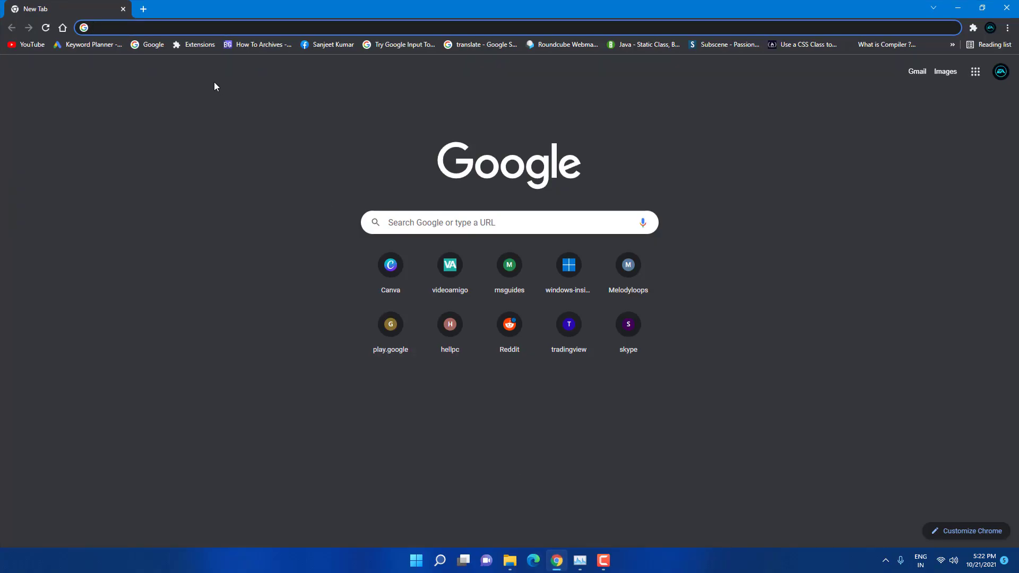
type("android adb tools download")
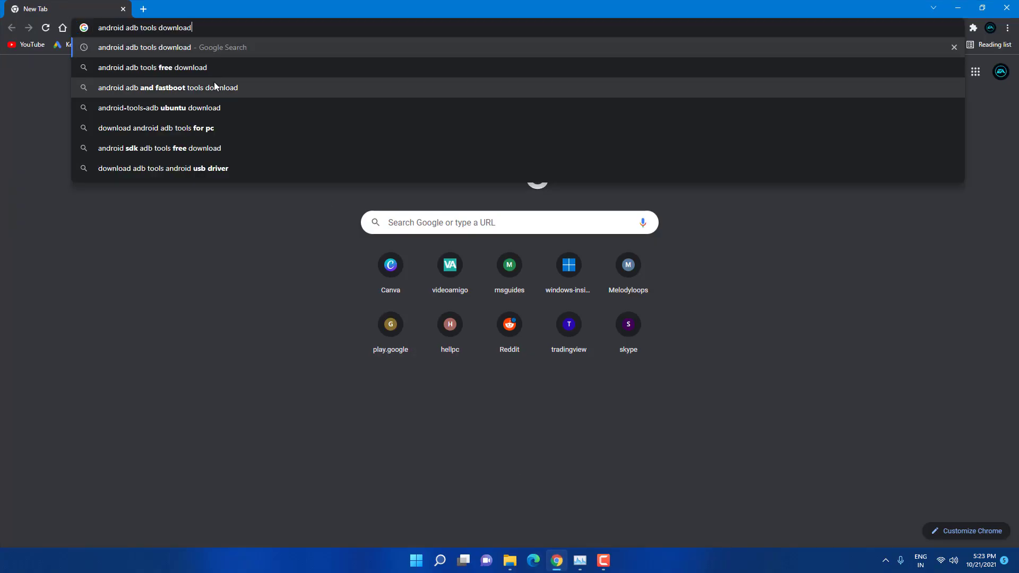
key("Return")
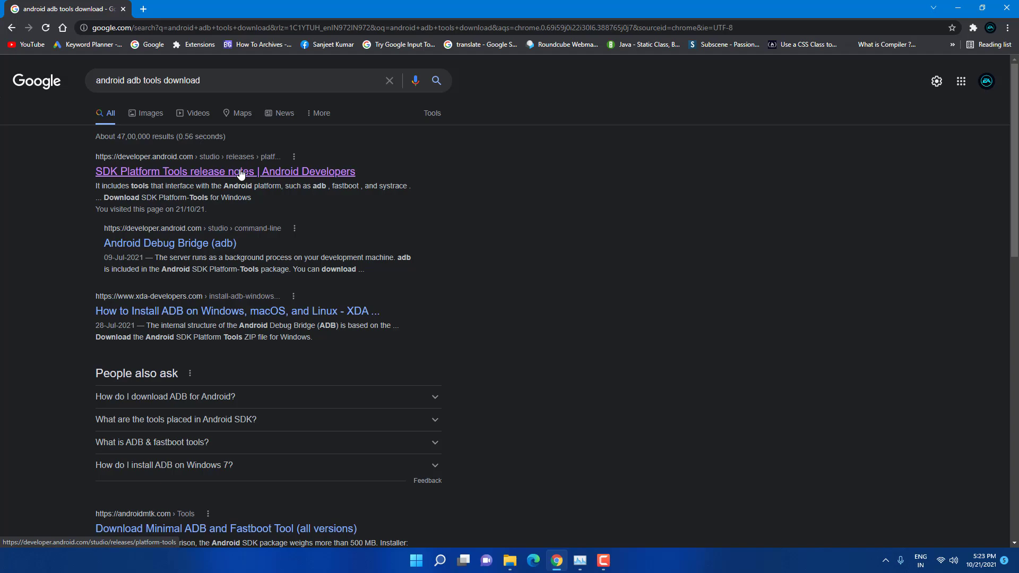
left_click(241, 171)
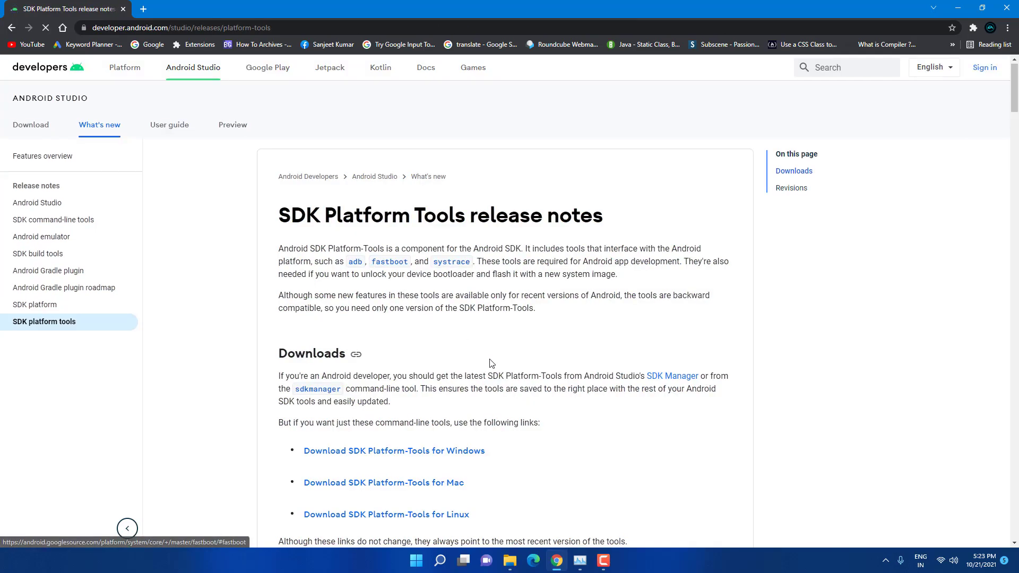
- Download Platform-Tools for Windows after agreeing to the SDK license terms
scroll(382, 348, "down", 2)
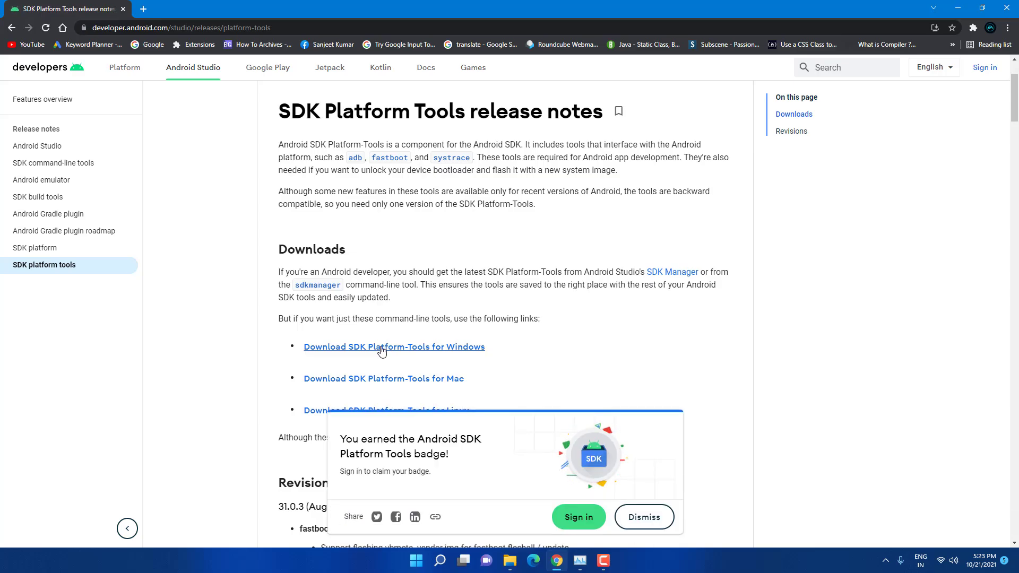
left_click(382, 348)
scroll(399, 351, "down", 15)
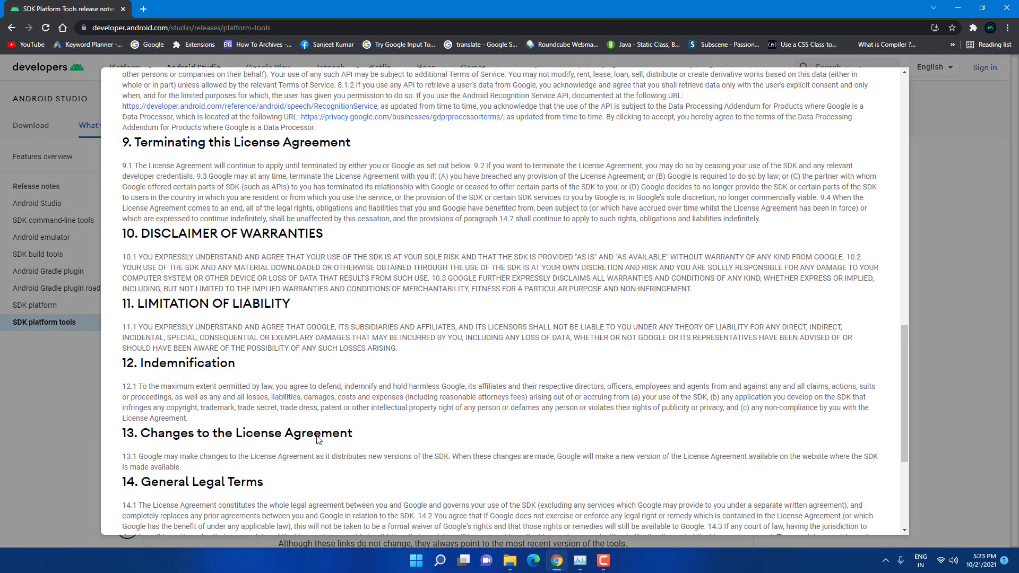
left_click(154, 448)
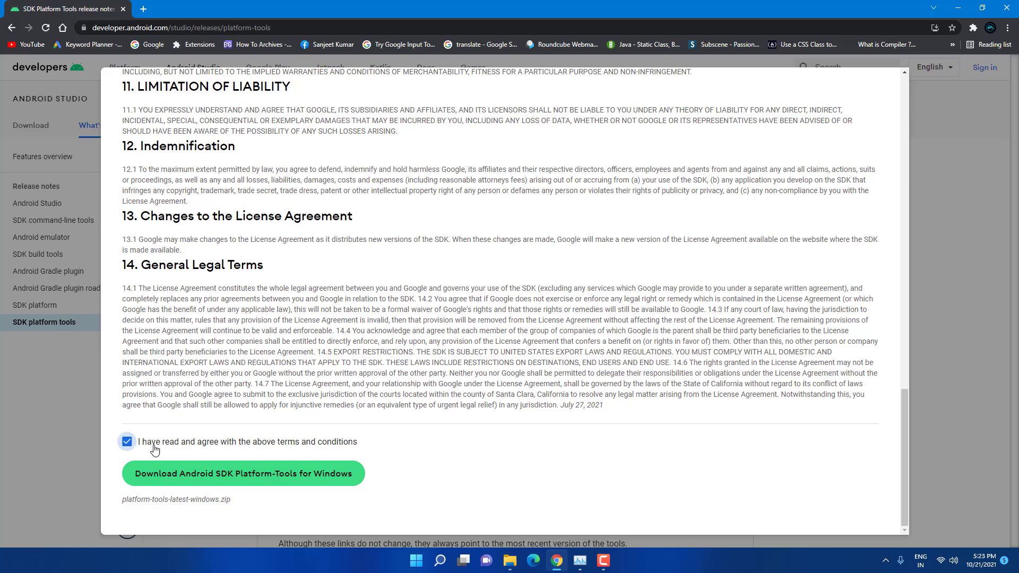
left_click(200, 474)
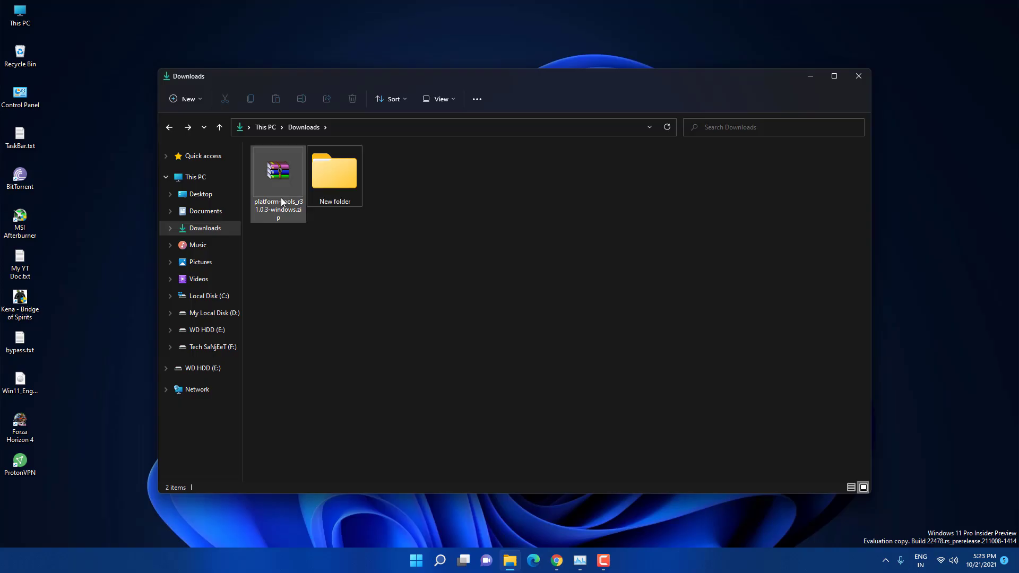
- Extract platform-tools_r31.0.3-windows.zip into its own folder
right_click(277, 200)
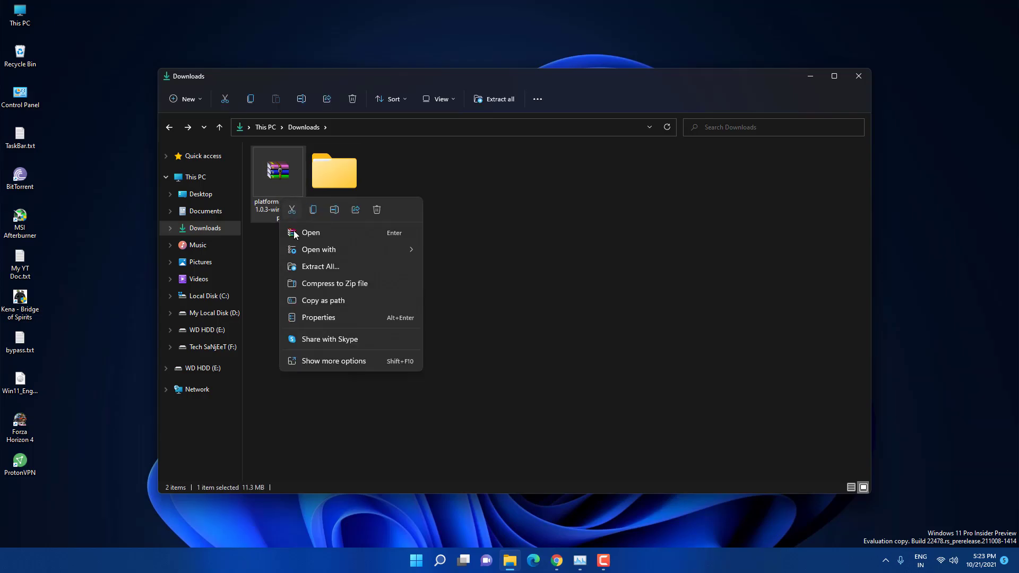
left_click(340, 361)
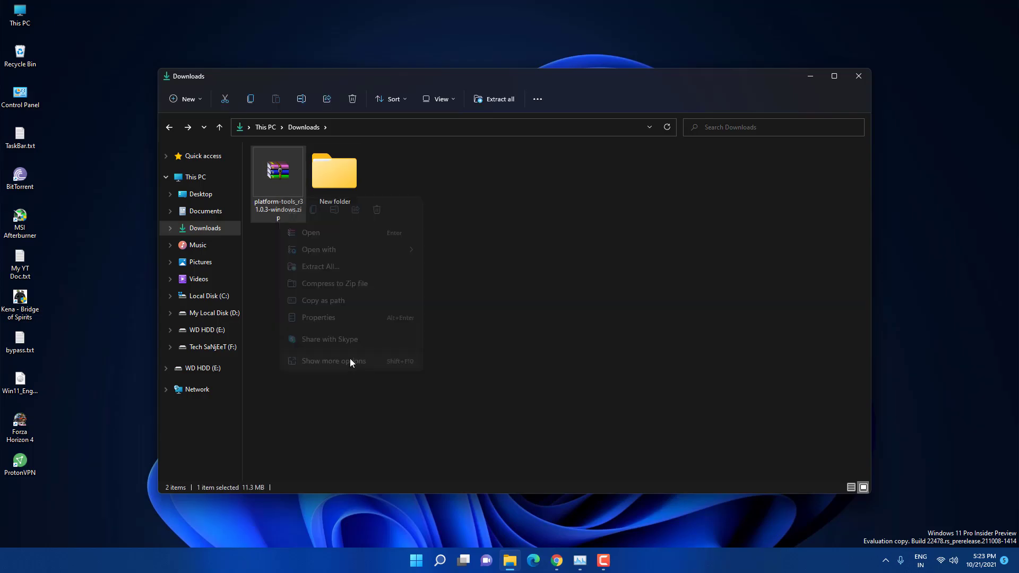
left_click(428, 171)
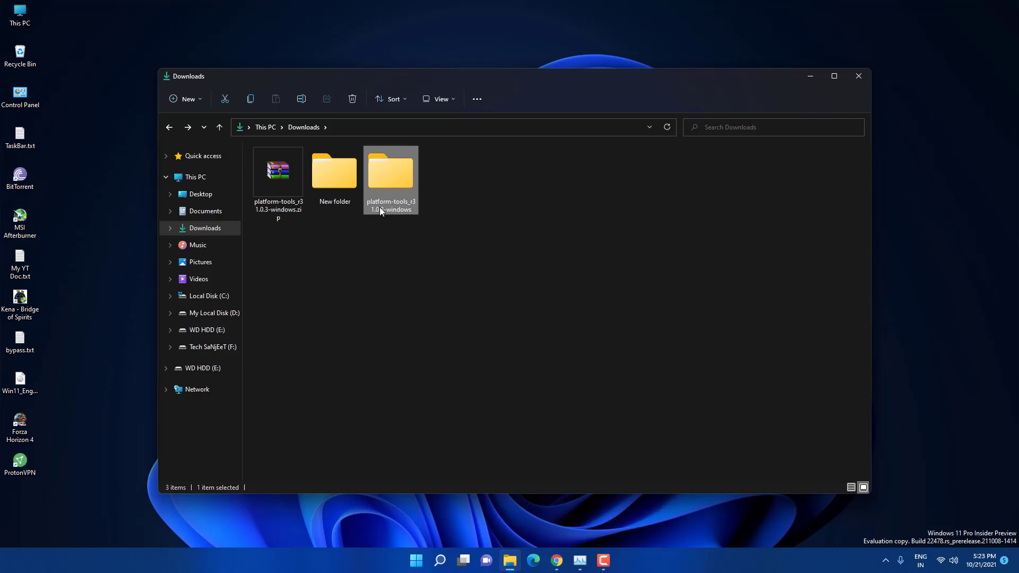
left_click(381, 211)
left_click(433, 248)
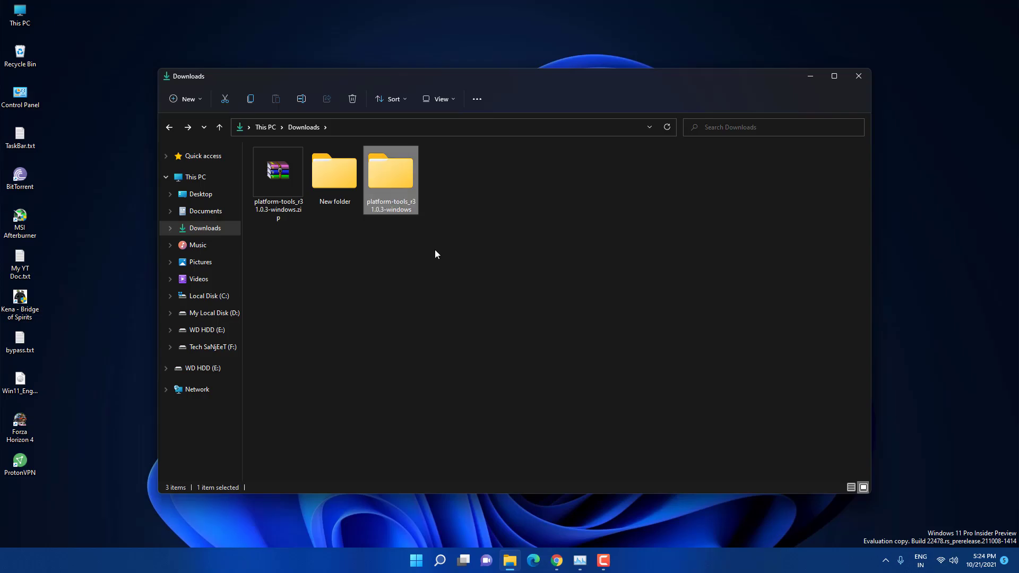
- Open a PowerShell terminal in the inner platform-tools folder and move it aside to reveal the files
double_click(400, 202)
double_click(305, 166)
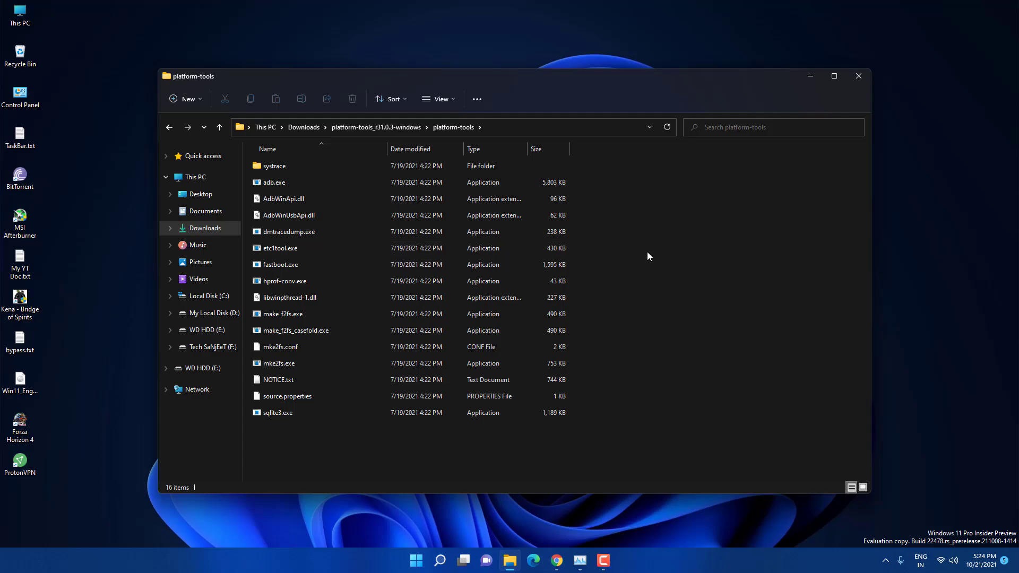
right_click(641, 239)
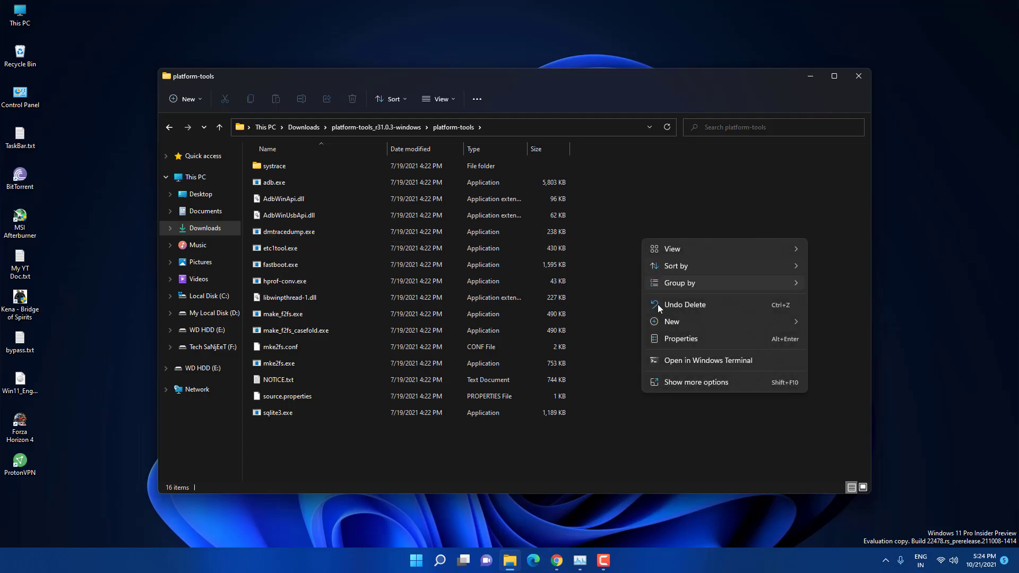
left_click(673, 361)
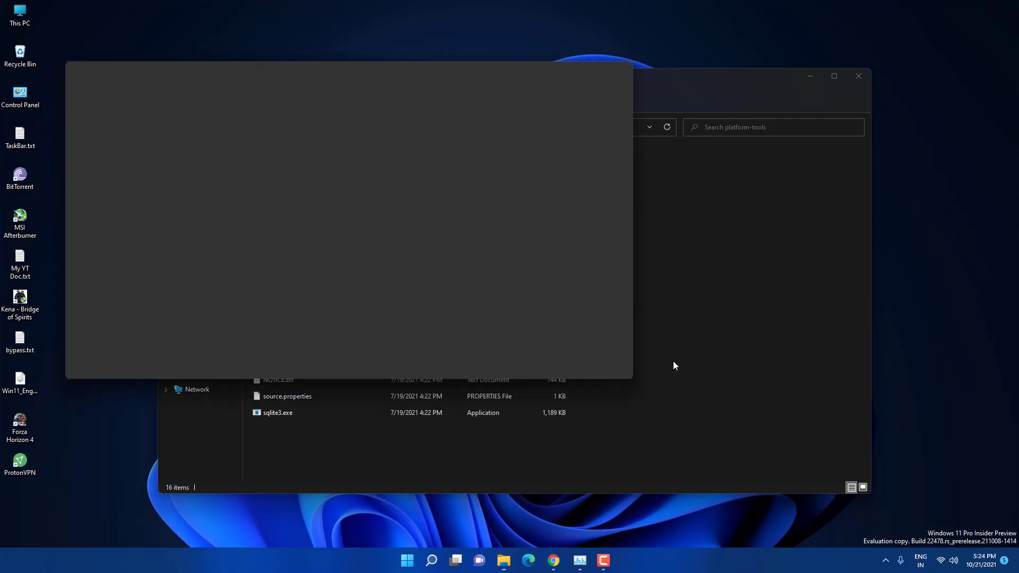
left_click_drag(384, 68, 723, 138)
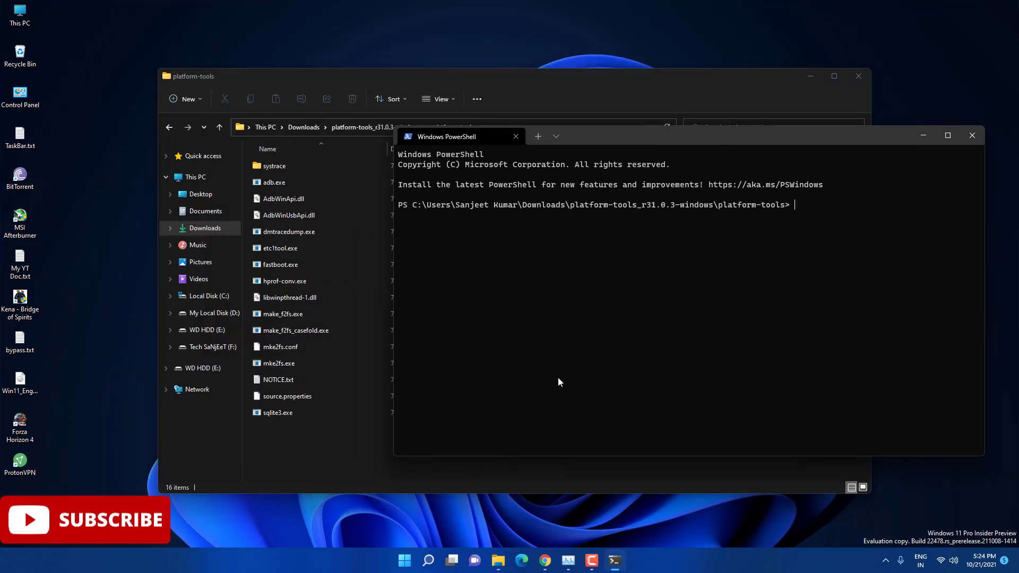
left_click(429, 561)
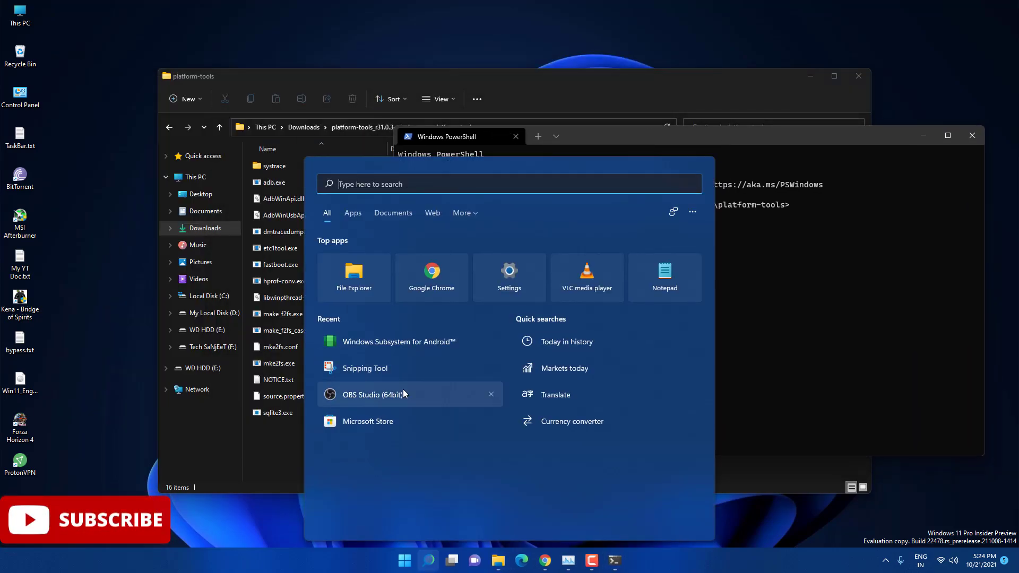
- Open the subsystem's developer settings to confirm ADB at 127.0.0.1:58526, then minimize both windows
left_click(372, 345)
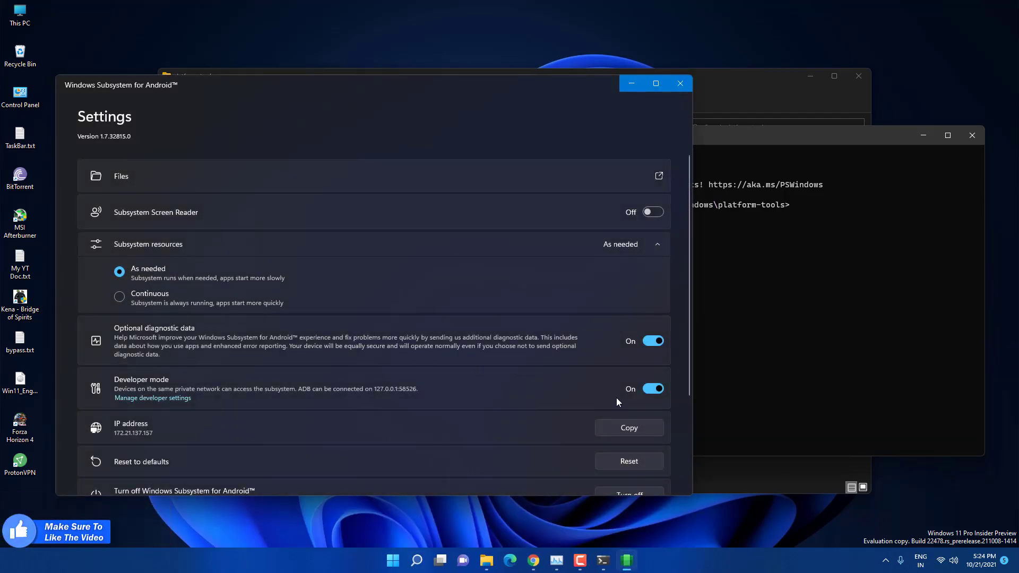
scroll(651, 390, "down", 2)
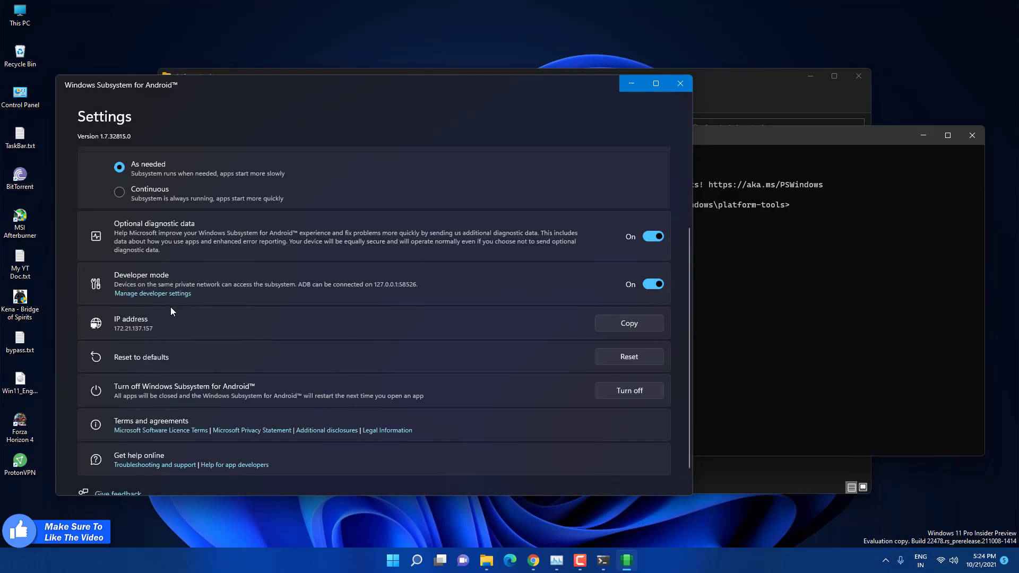
left_click(142, 295)
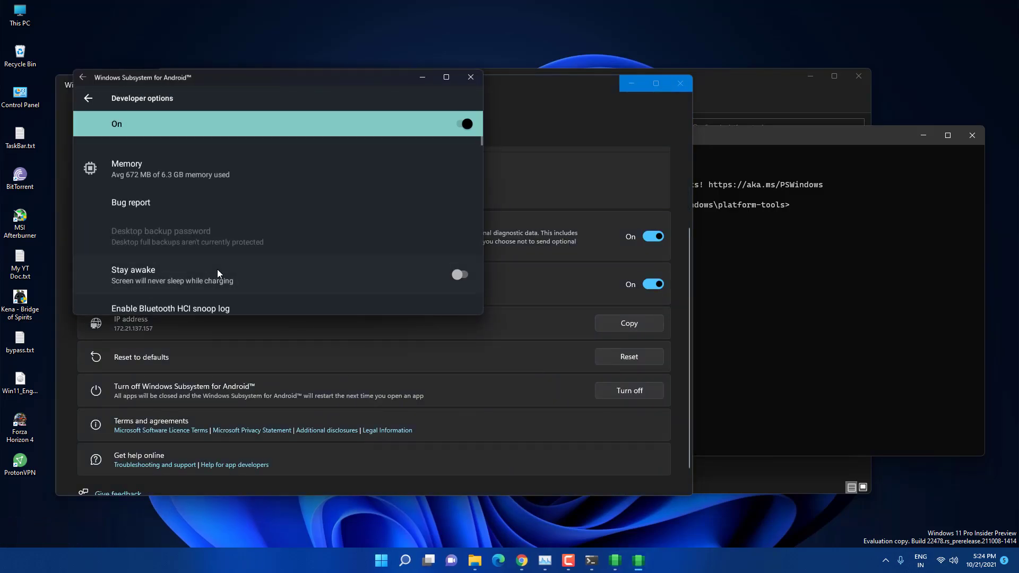
left_click(421, 77)
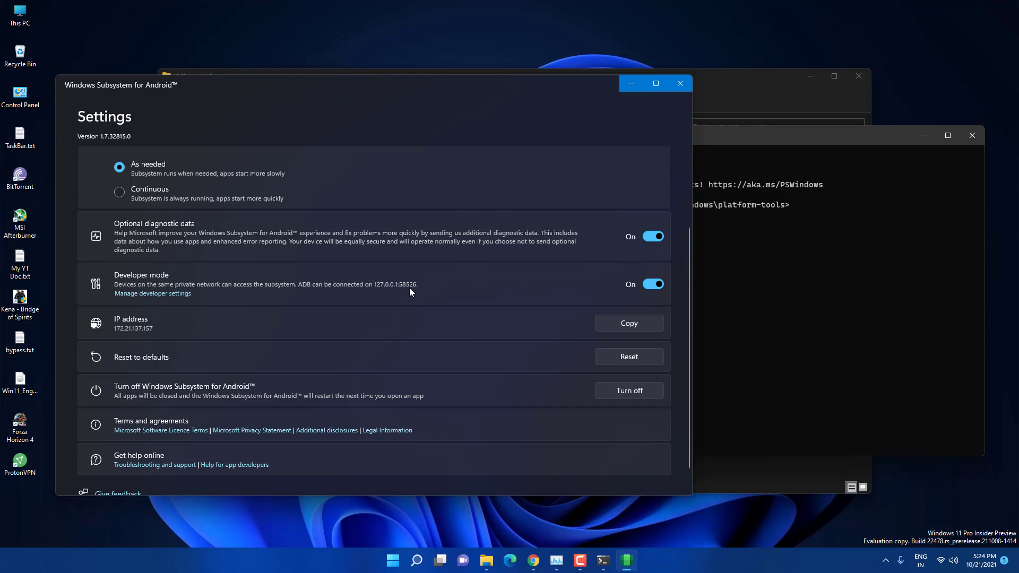
left_click(631, 83)
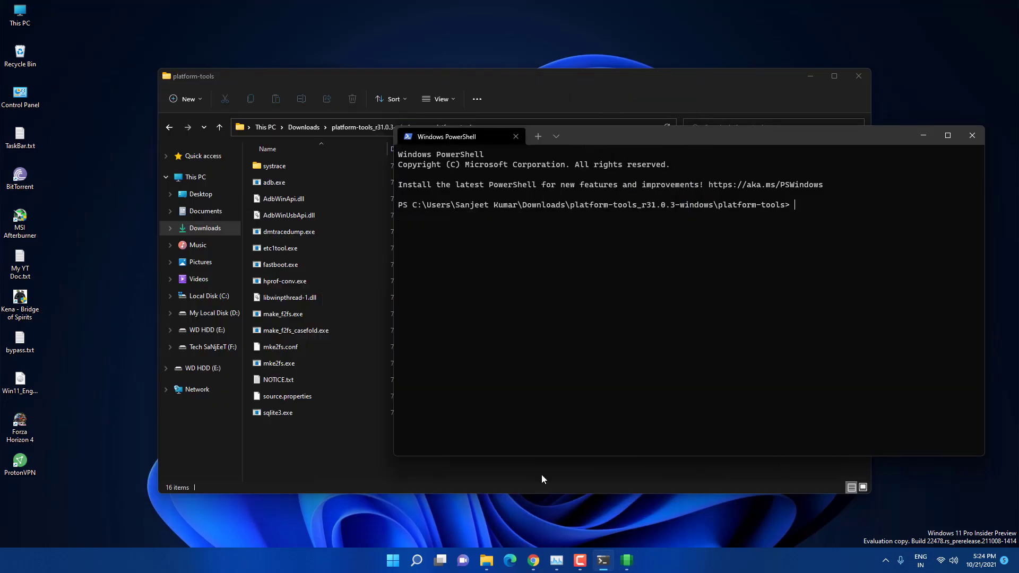
- Rerun the 'aurora store apk' search in Chrome and open the Uptodown Aurora Store 4.0.7 page
left_click(535, 567)
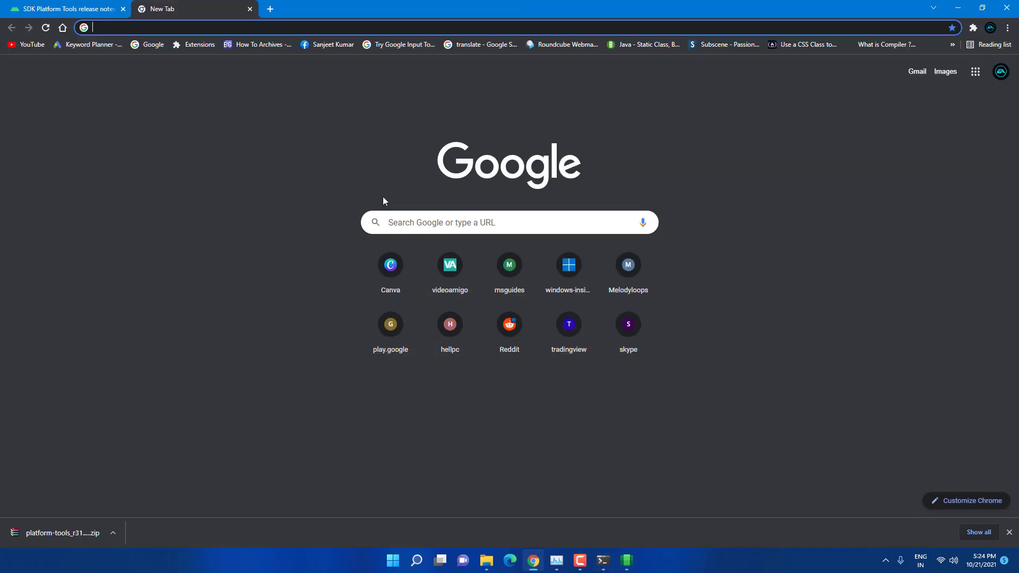
type("a")
key("Down")
key("Down")
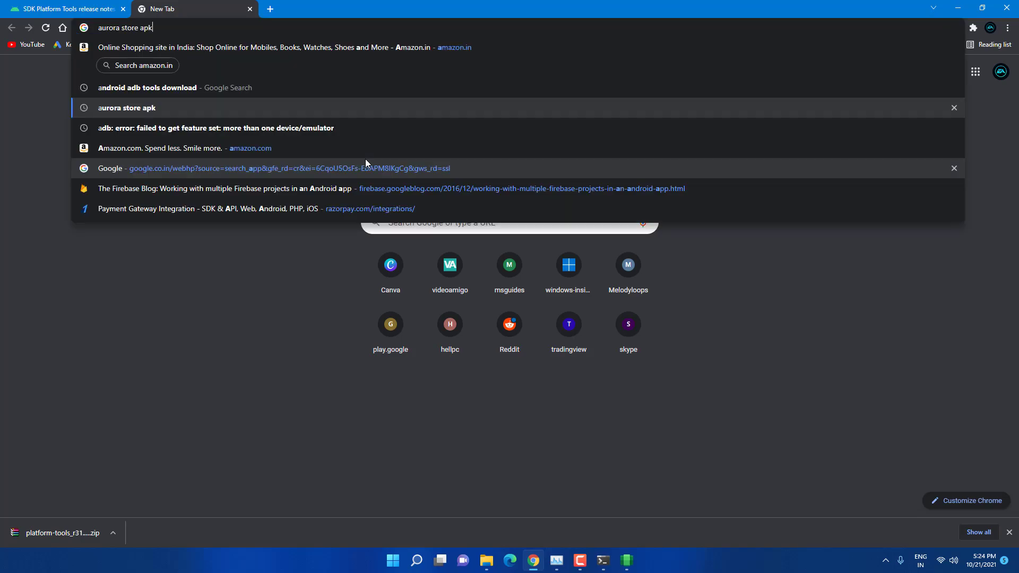
key("Return")
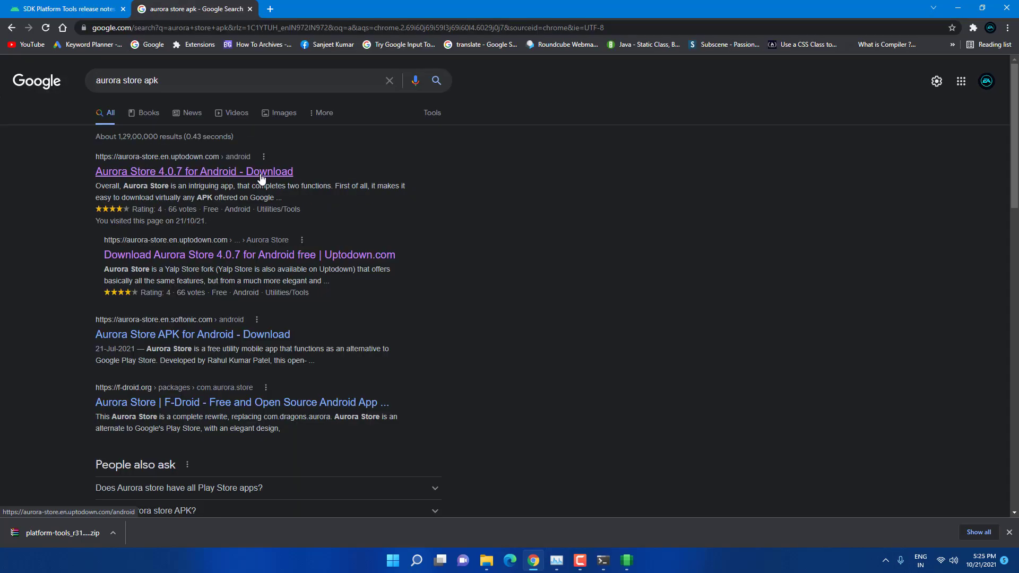
left_click(261, 176)
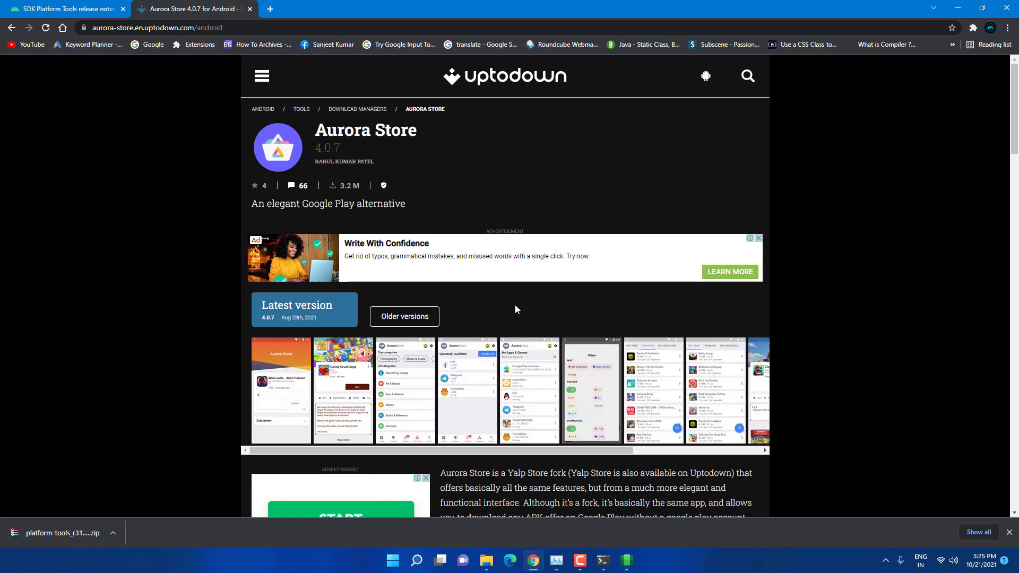
- Download aurora-store-4-0-7.apk and show it in the Downloads folder
left_click(330, 314)
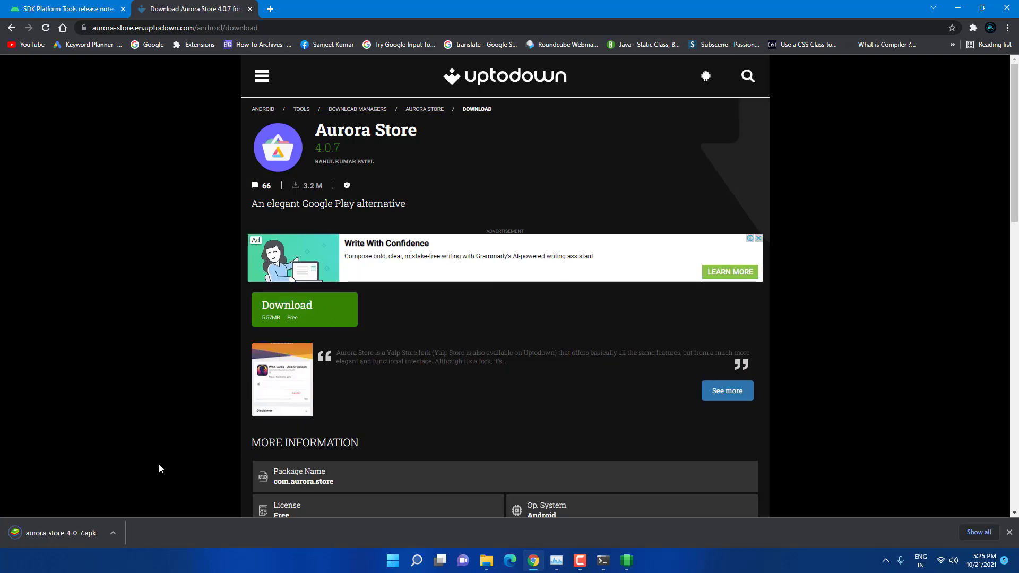
left_click(116, 530)
left_click(137, 495)
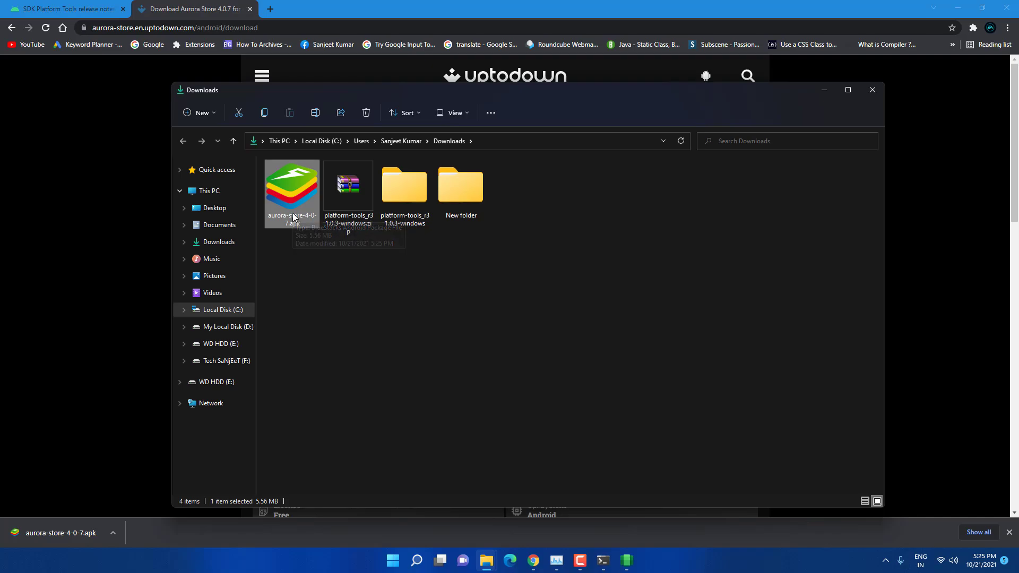
- Move aurora-store-4-0-7.apk from Downloads into platform-tools_r31.0.3-windows\platform-tools
key("ctrl+x")
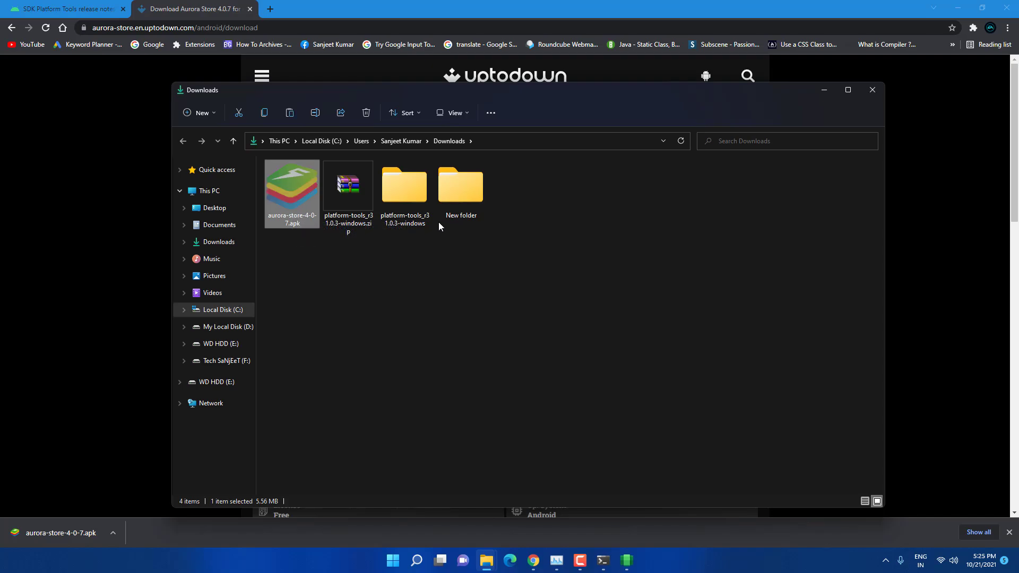
double_click(413, 217)
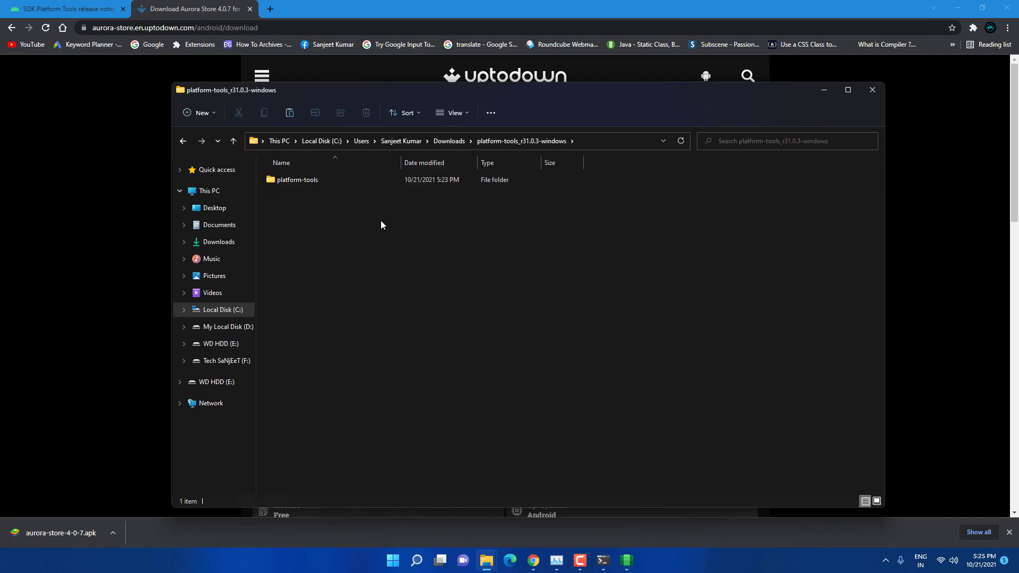
double_click(317, 186)
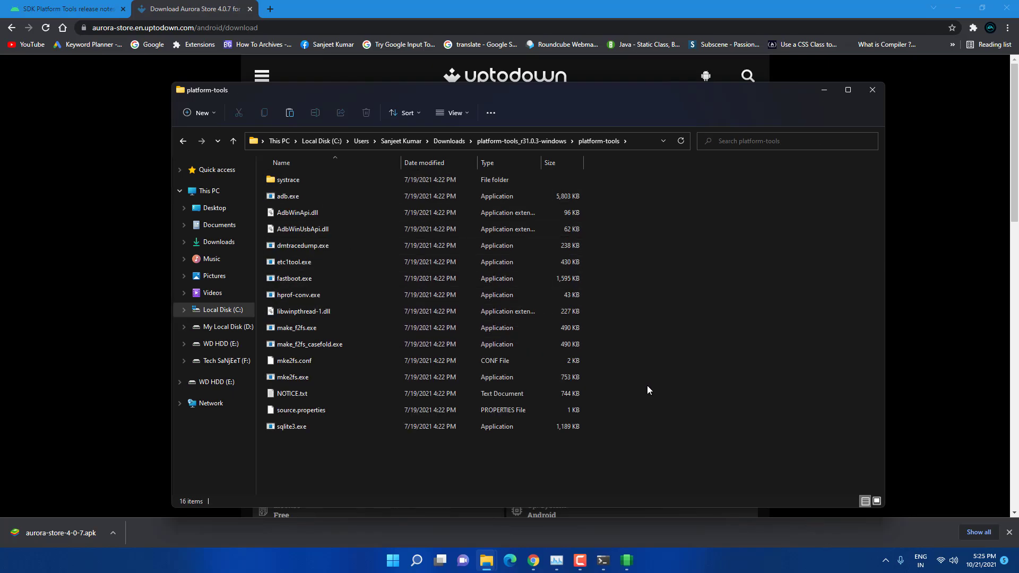
right_click(670, 334)
left_click(684, 342)
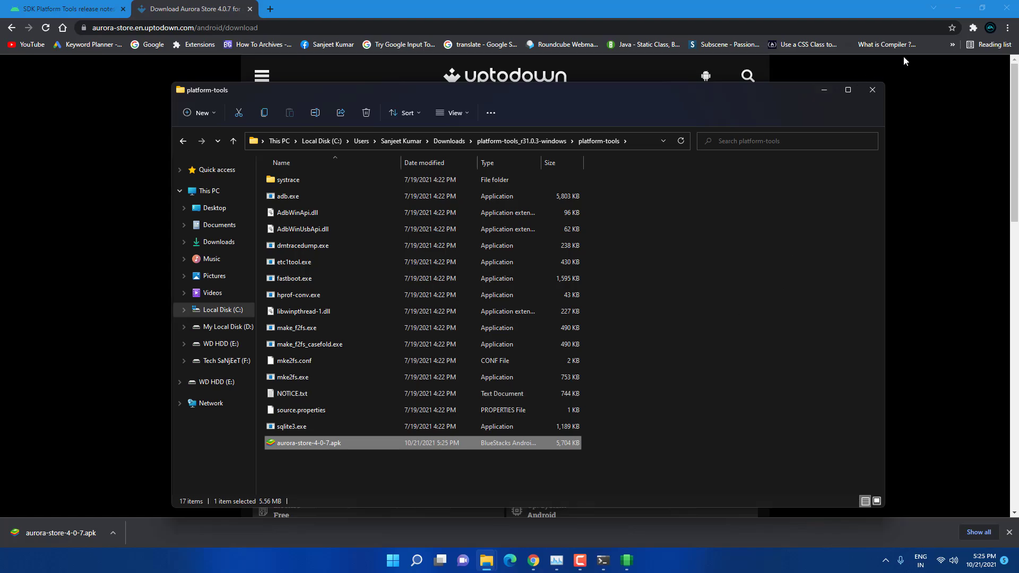
- Minimize Chrome and bring the PowerShell window forward
left_click(959, 10)
left_click(959, 10)
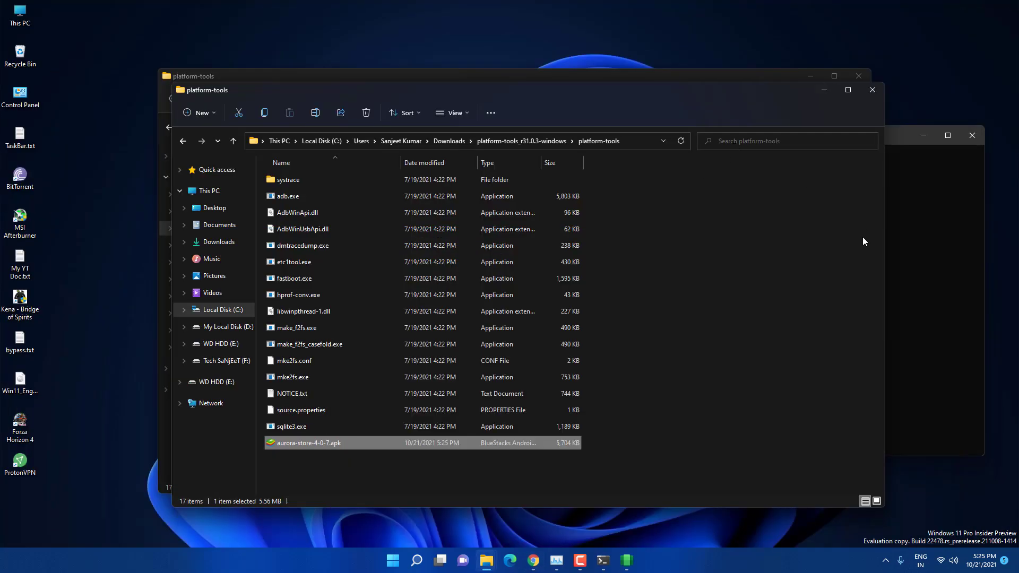
left_click(910, 273)
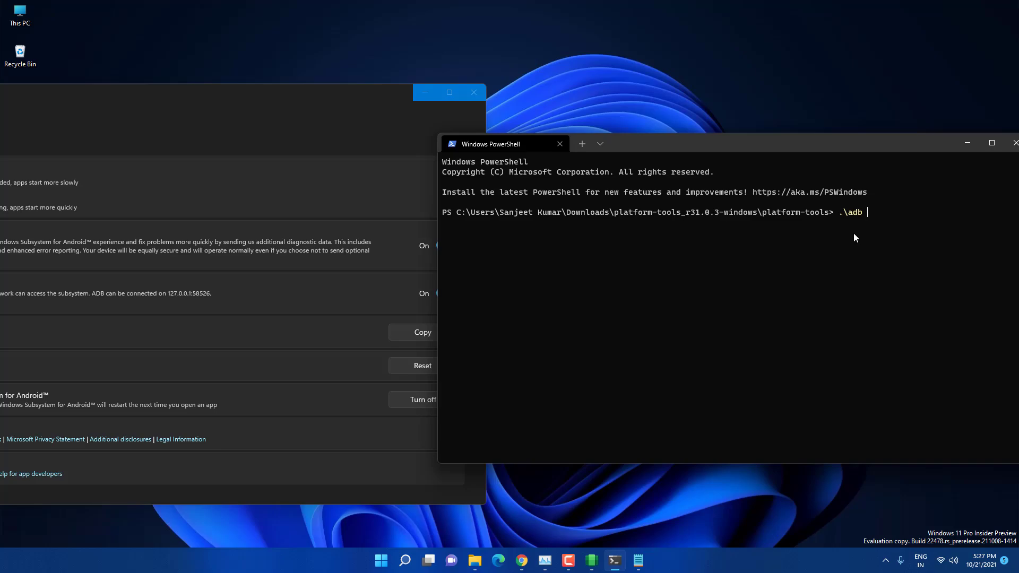
- Run .\adb connect 127.0.0.1:58526, then minimize the Subsystem for Android Settings window
type("connect ")
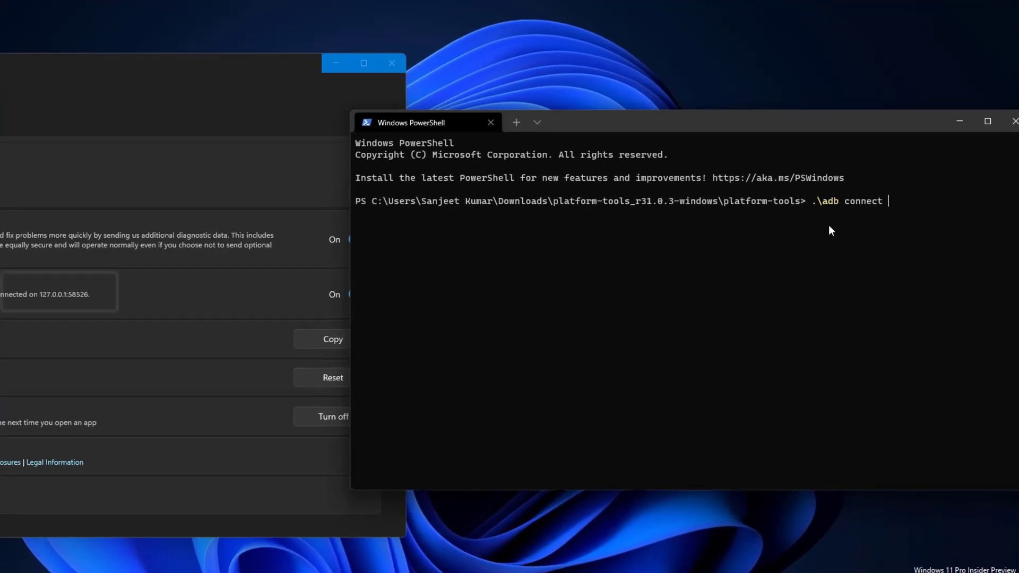
type("127.0")
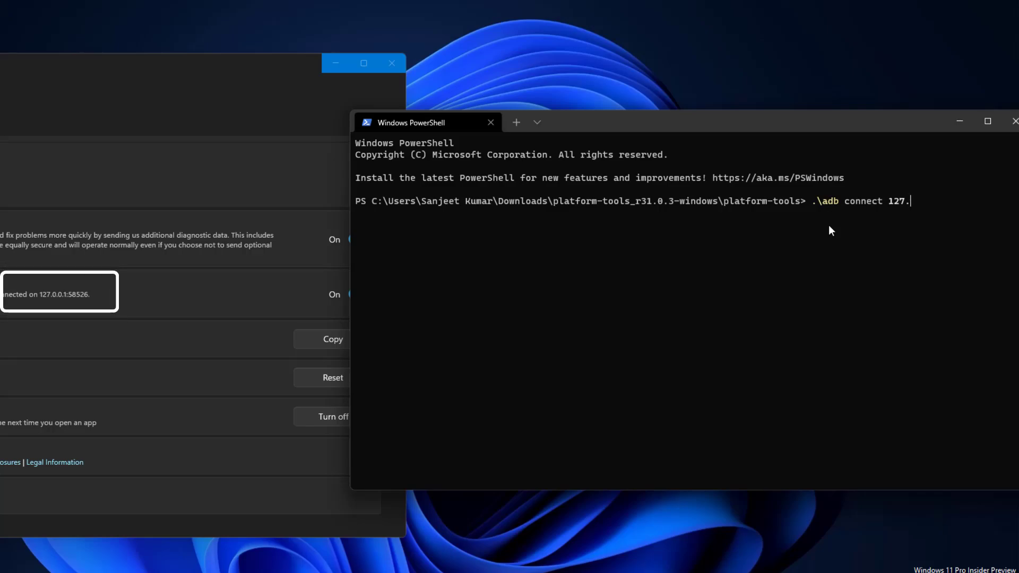
type(".0.1:58526")
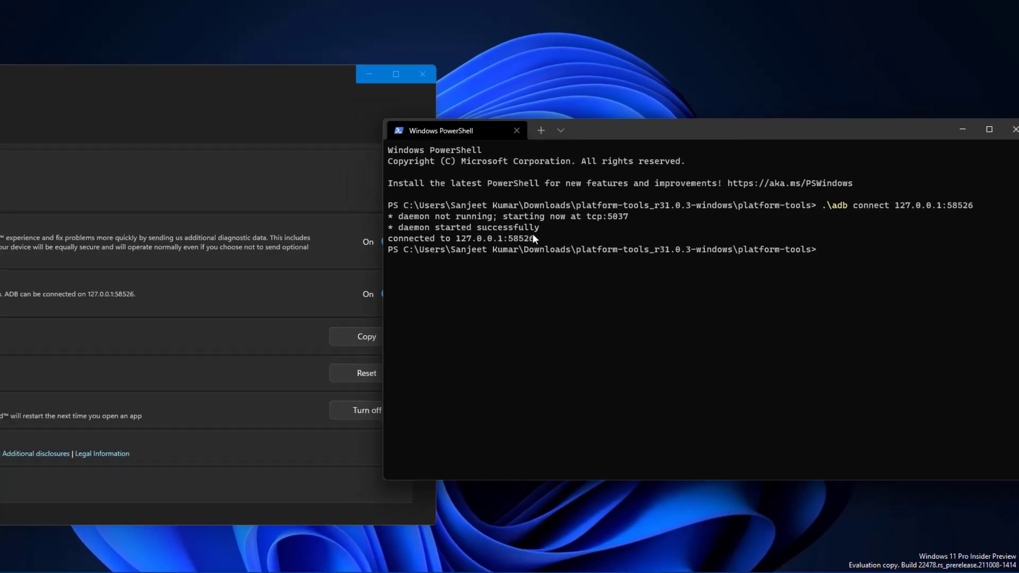
left_click(326, 64)
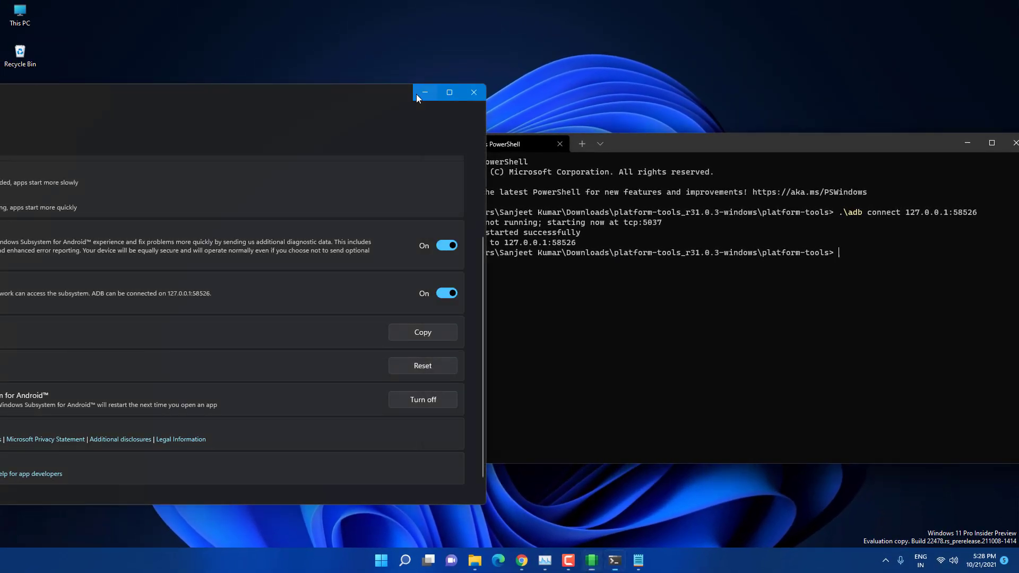
left_click(416, 94)
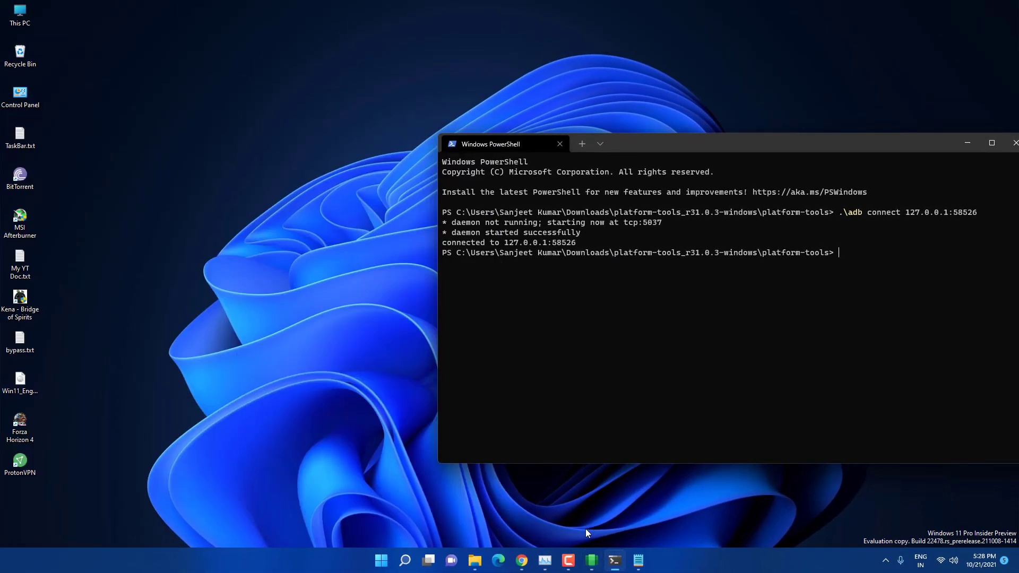
- Recall the previous adb command and change it to .\adb install
key("Up")
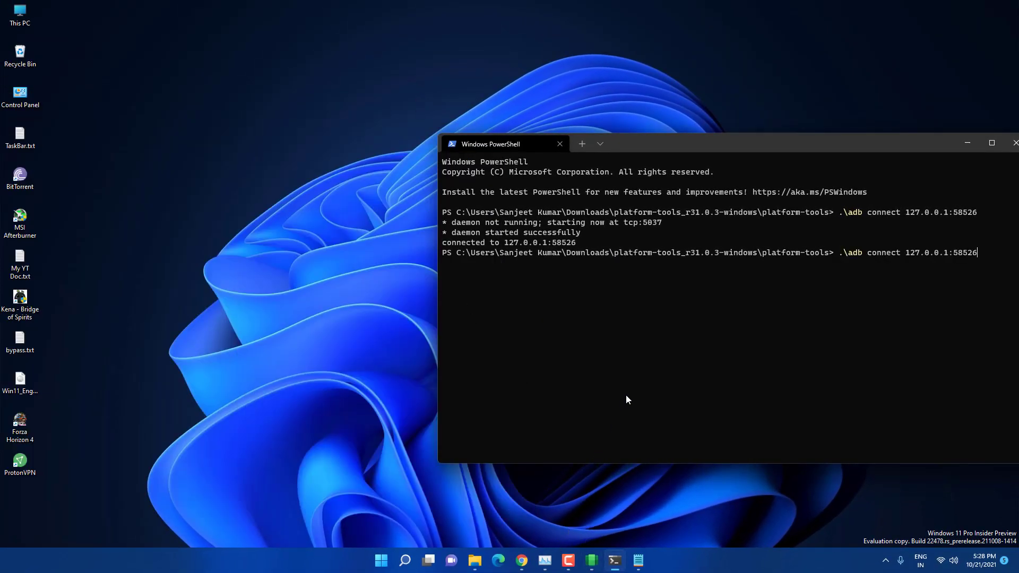
key("BackSpace")
key("BackSpace")
key("BackSpace")
key("BackSpace")
key("BackSpace")
key("BackSpace")
key("BackSpace")
key("BackSpace")
key("BackSpace")
key("BackSpace")
key("BackSpace")
key("BackSpace")
key("BackSpace")
key("BackSpace")
key("BackSpace")
key("BackSpace")
key("BackSpace")
key("BackSpace")
key("BackSpace")
key("BackSpace")
type("install")
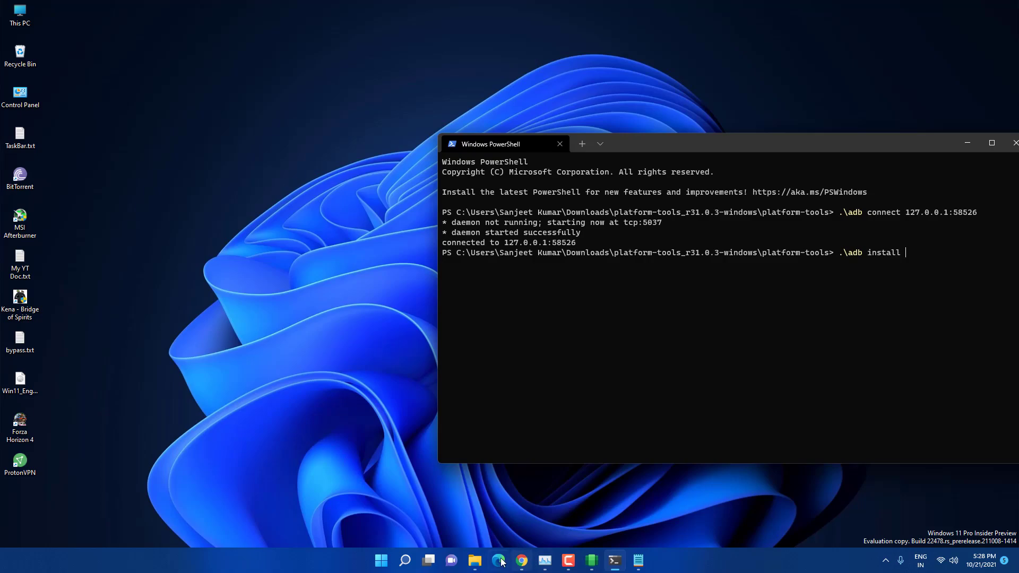
mouse_move(475, 560)
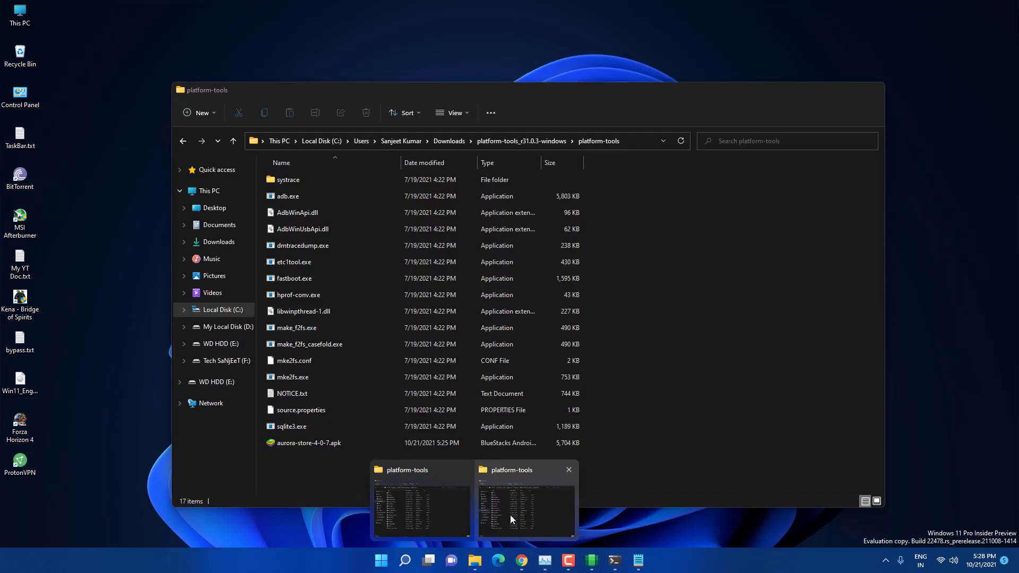
- Append the copied aurora-store-4-0-7.apk path to the install command and run it to Success
left_click(510, 515)
right_click(323, 443)
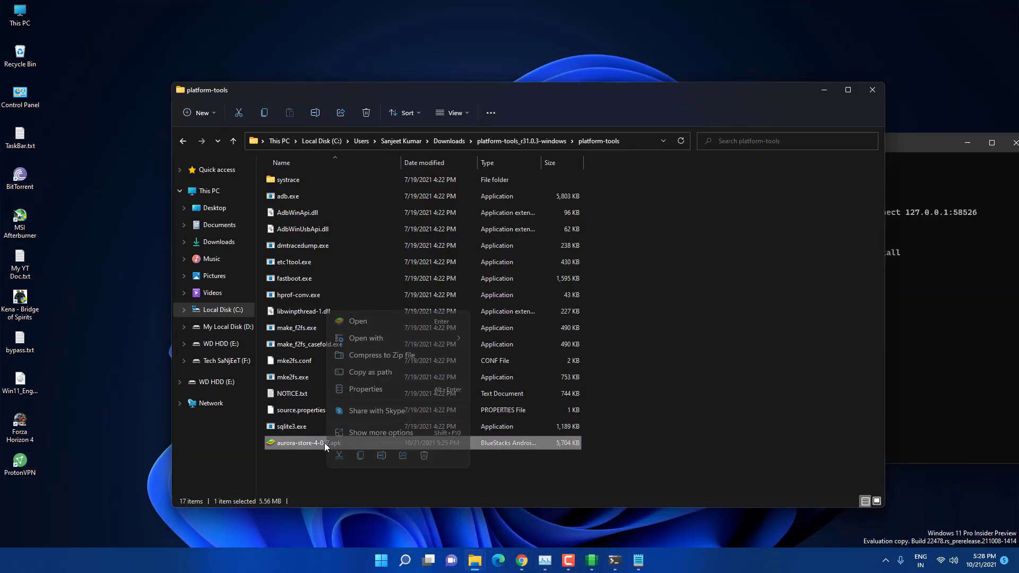
left_click(366, 374)
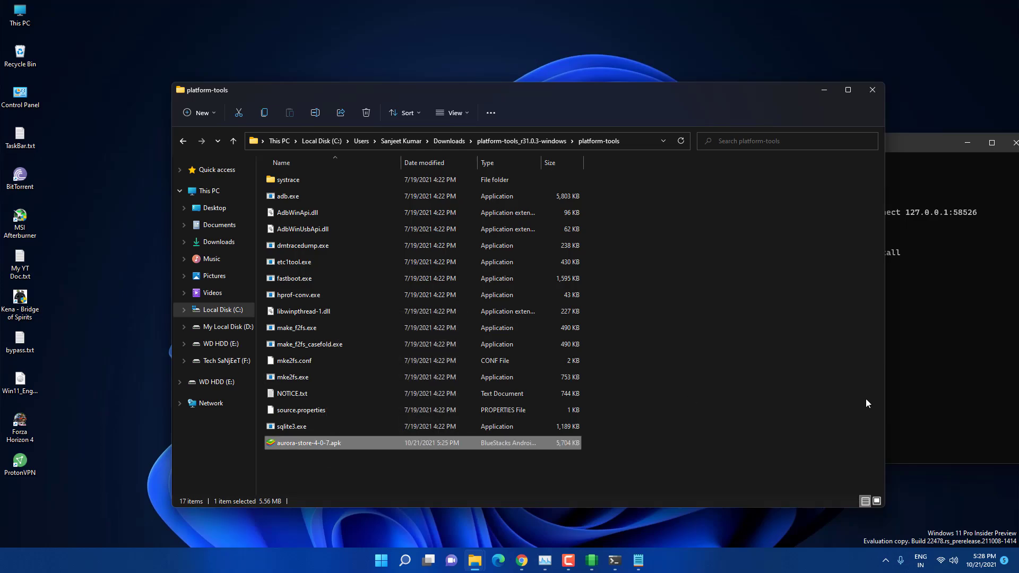
left_click(940, 306)
key("ctrl+v")
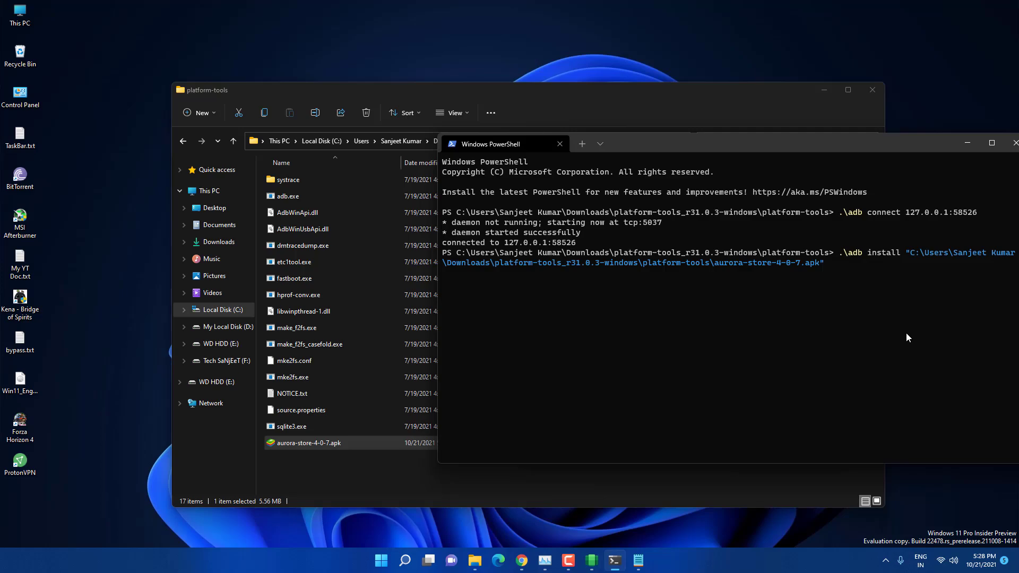
key("Return")
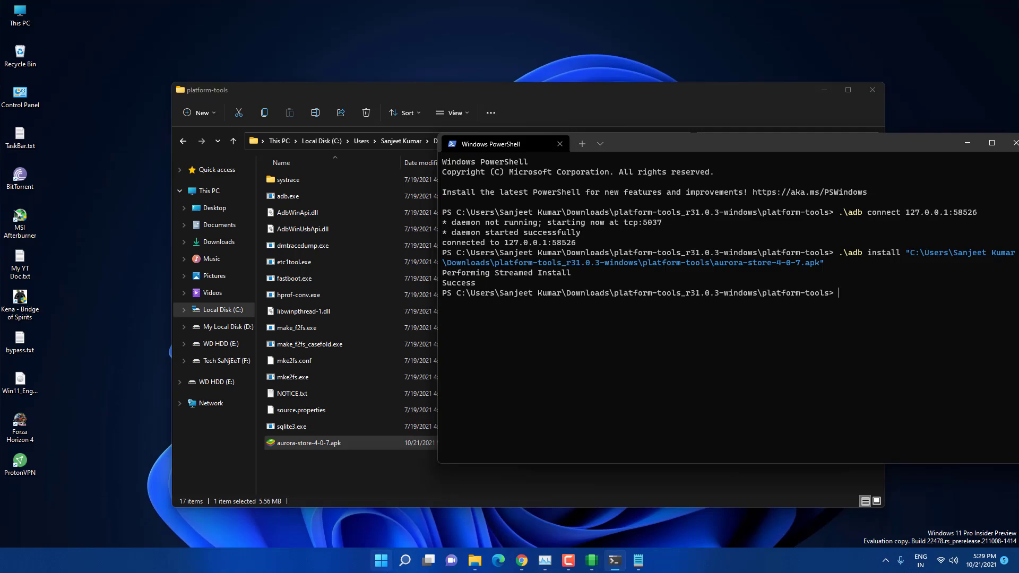
left_click(381, 560)
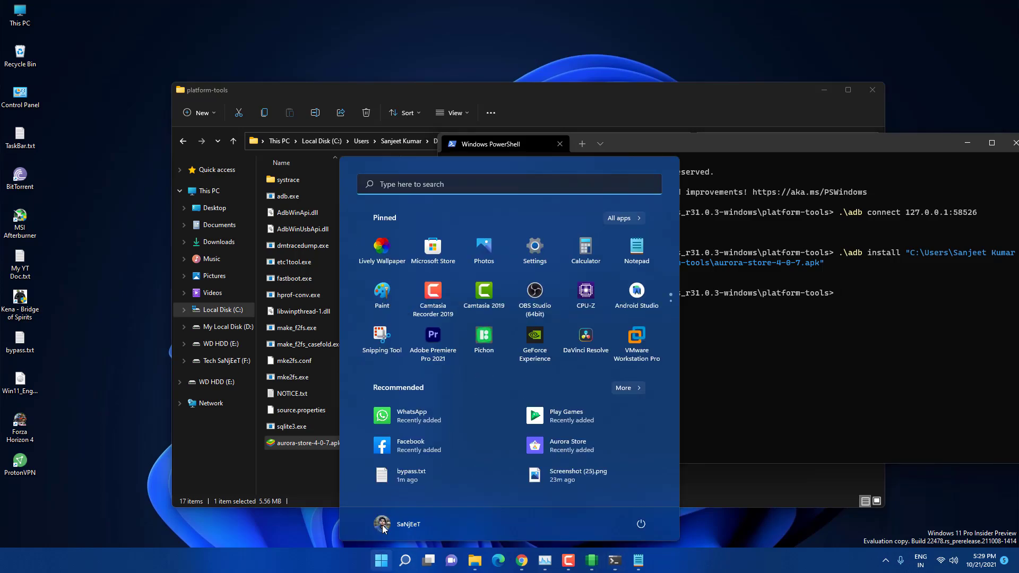
- Launch Aurora Store to its For you page in a smaller window, then close PowerShell
left_click(566, 448)
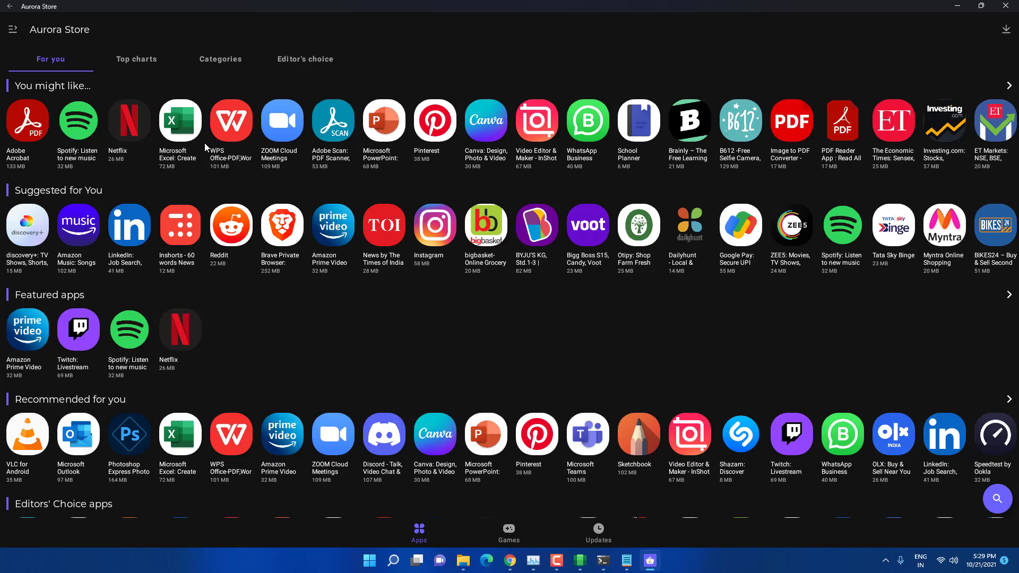
left_click_drag(610, 6, 787, 97)
left_click(482, 146)
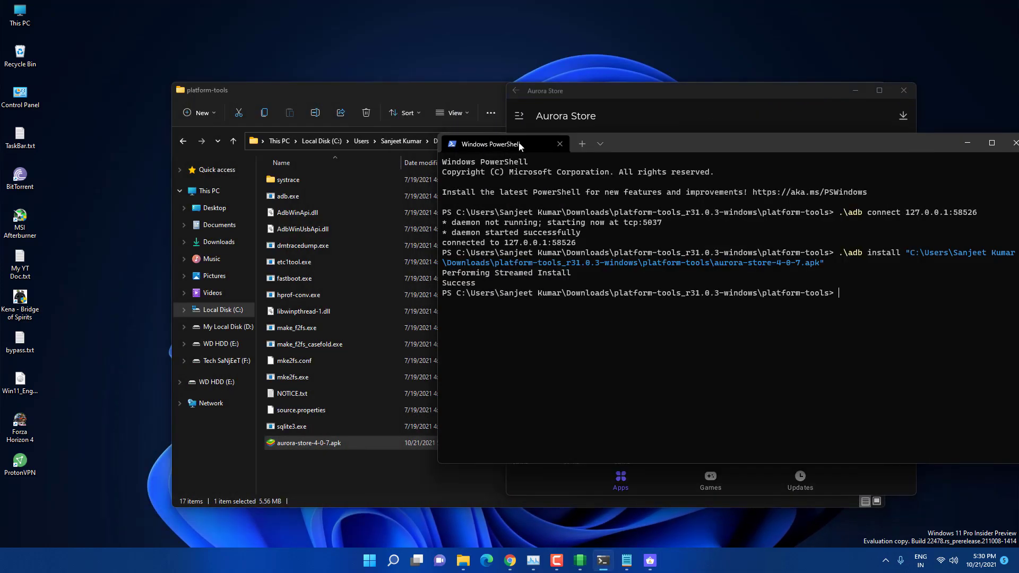
left_click_drag(773, 146, 625, 151)
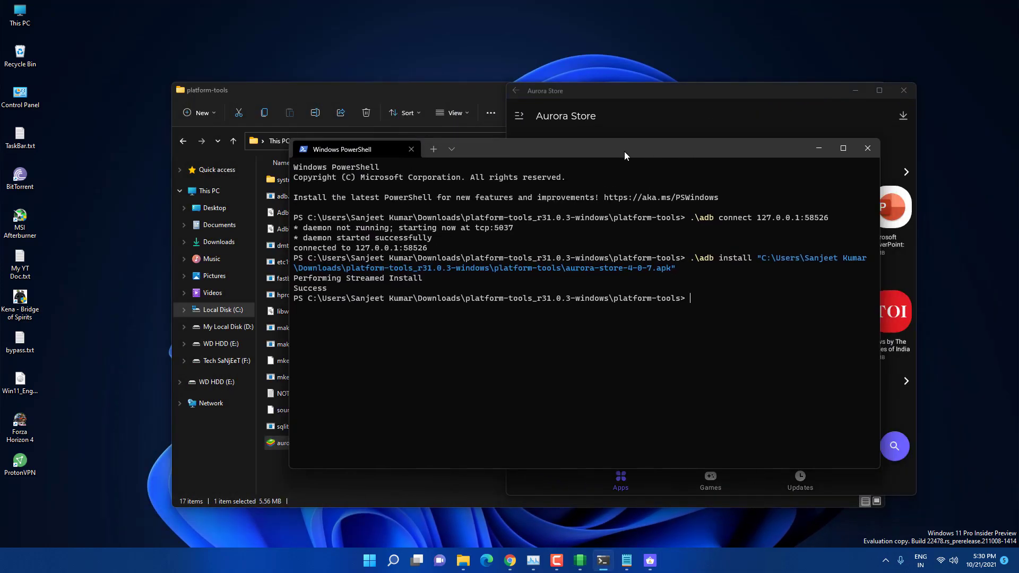
left_click(867, 154)
- Close File Explorer, view Aurora's 7 installed apps under My apps & games, then minimize Aurora
left_click(477, 98)
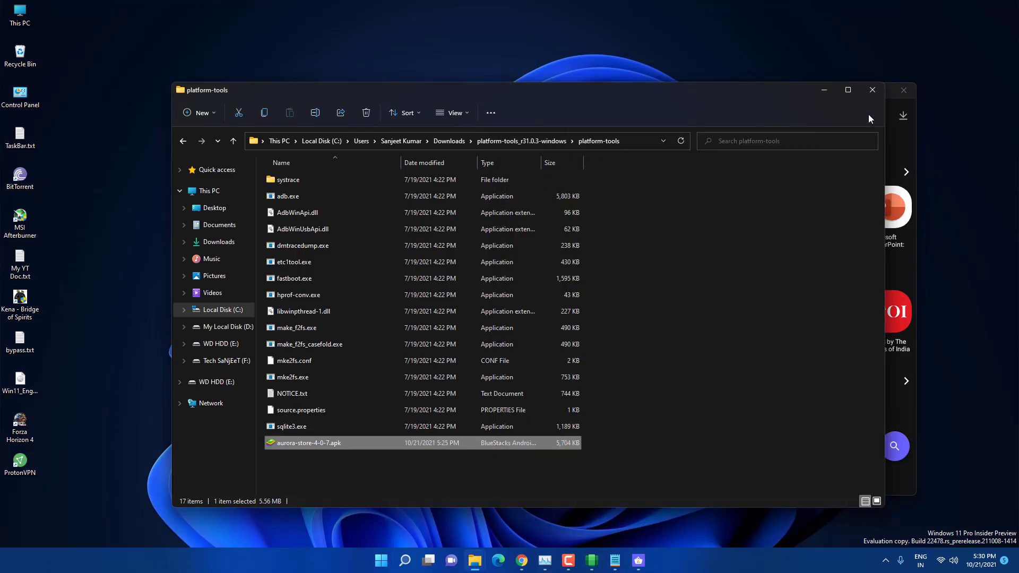
left_click(877, 91)
left_click(516, 90)
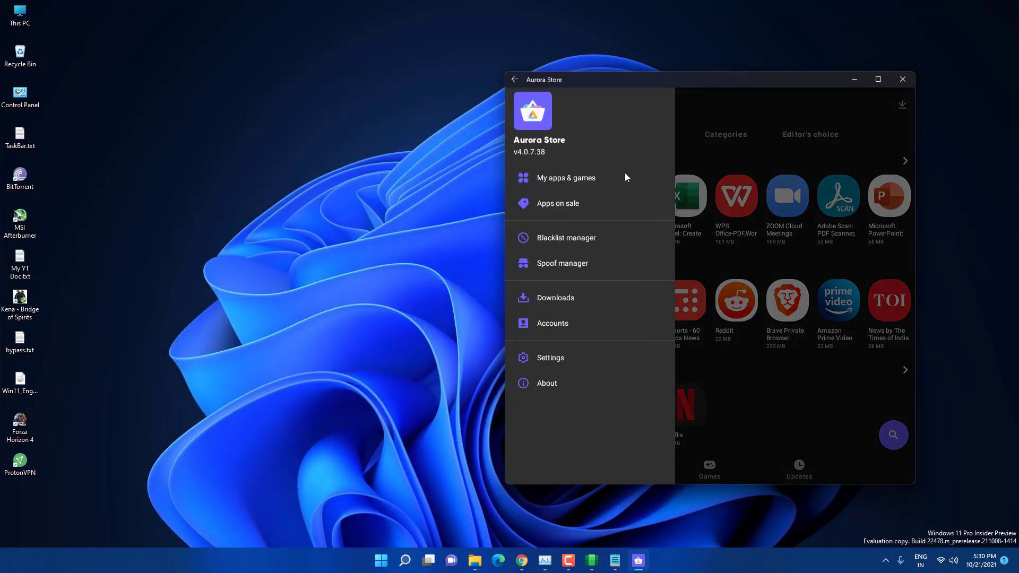
left_click(586, 181)
left_click_drag(595, 79, 340, 85)
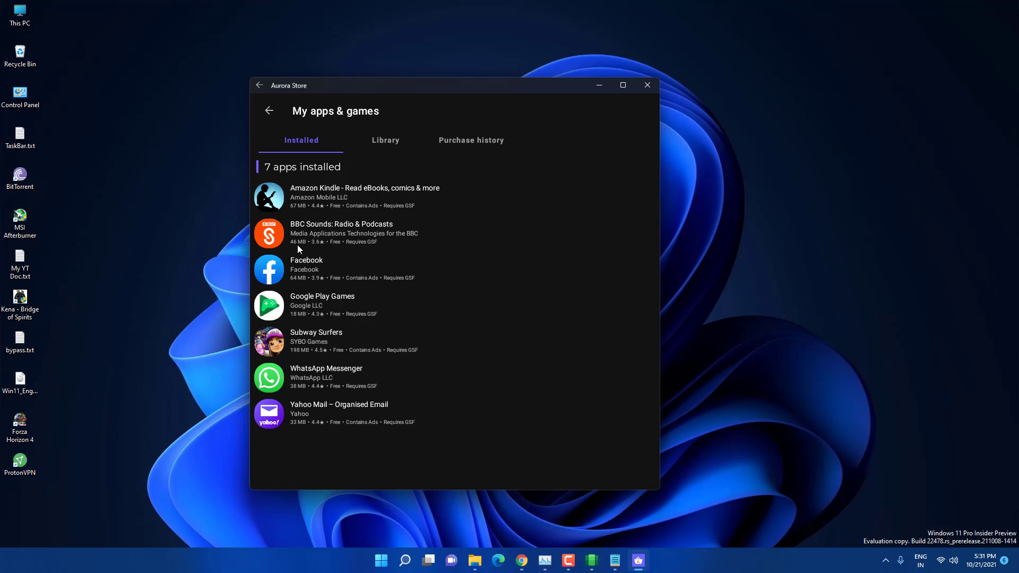
left_click(598, 86)
left_click(382, 560)
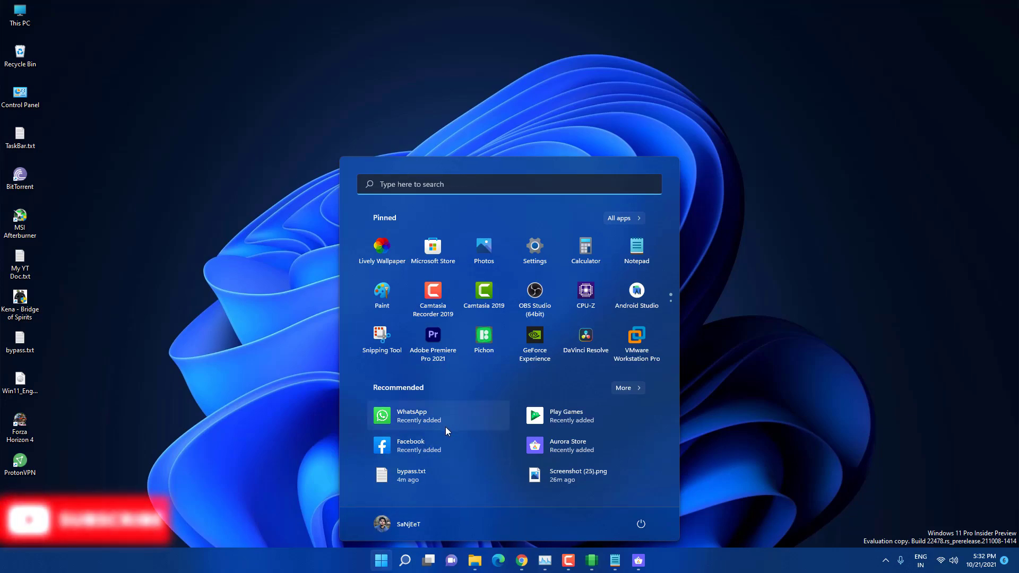
- Launch Subway Surf from Start's full app list, then open Facebook, scroll its feed, and close it
left_click(633, 219)
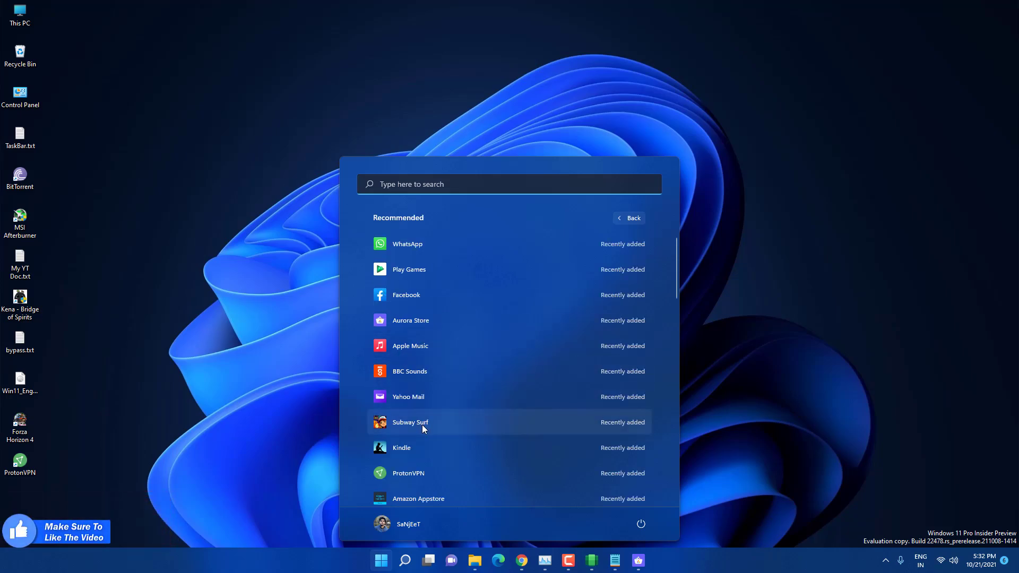
left_click(410, 423)
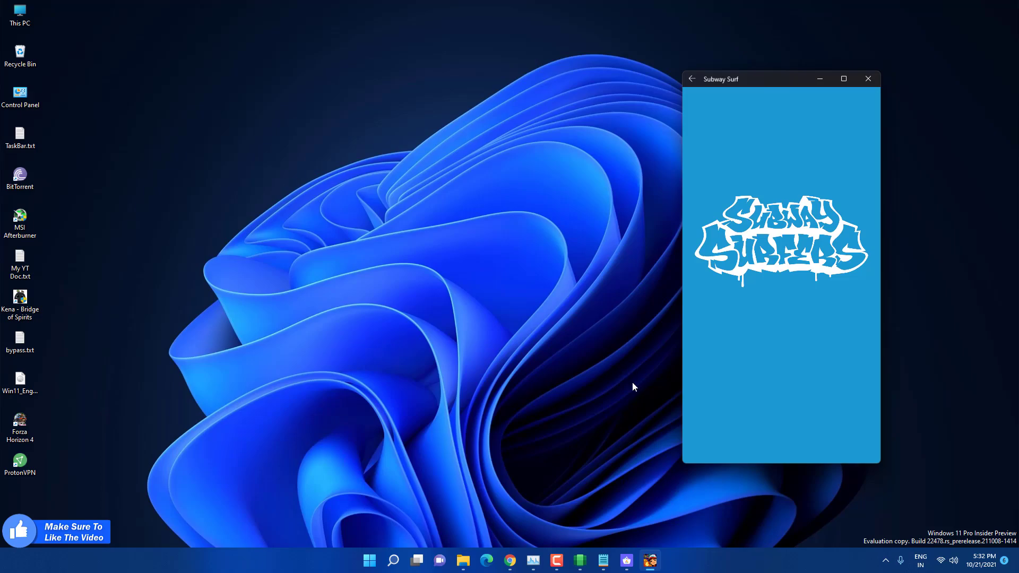
key("super")
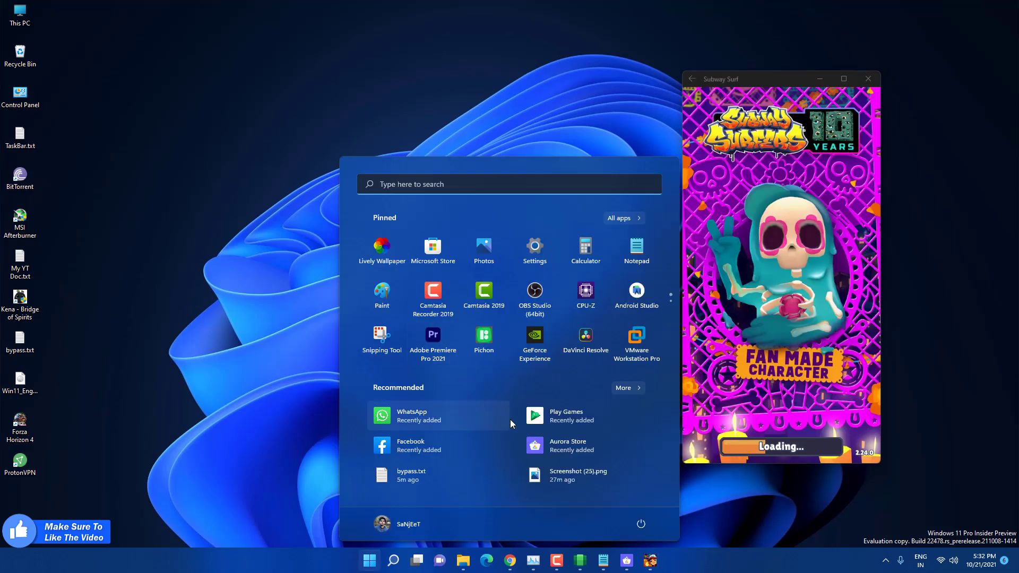
left_click(626, 388)
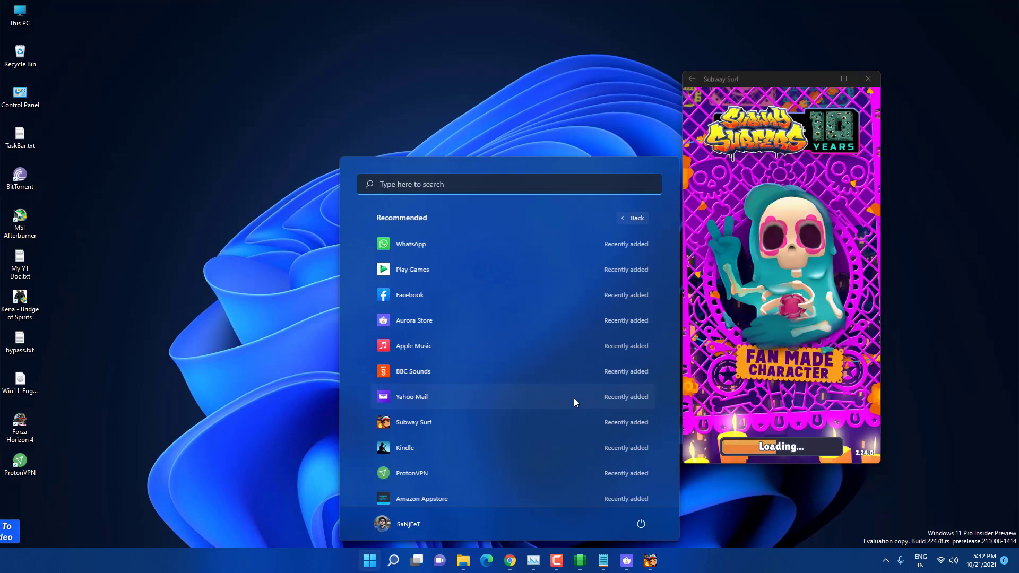
left_click(450, 296)
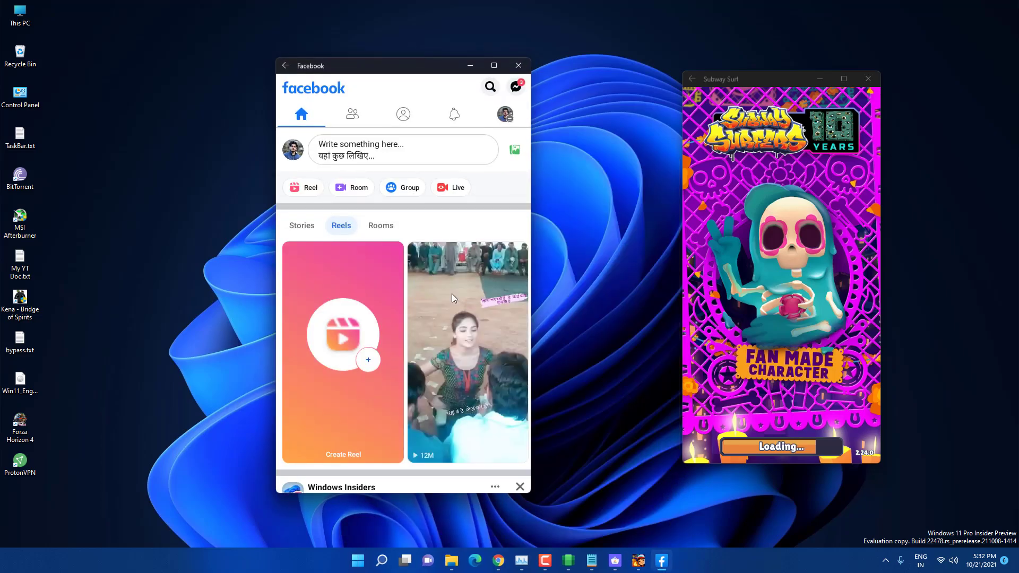
scroll(428, 313, "down", 20)
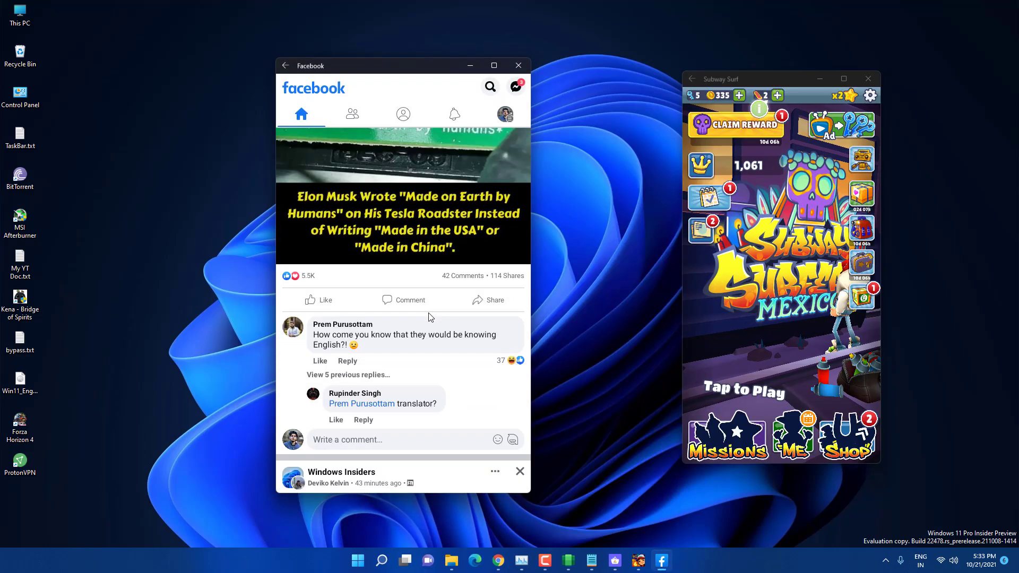
scroll(430, 317, "down", 2)
scroll(430, 319, "down", 10)
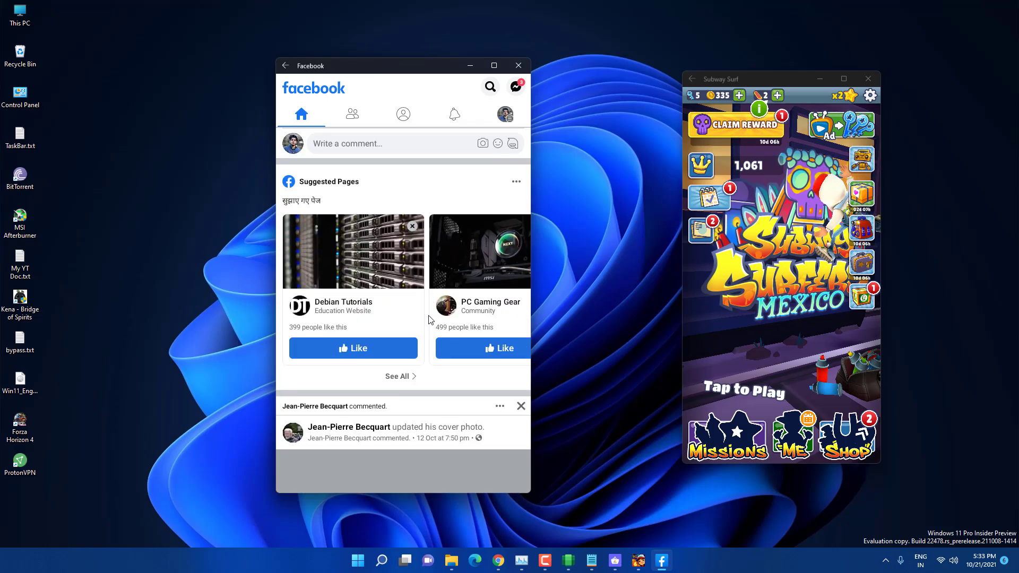
left_click(519, 66)
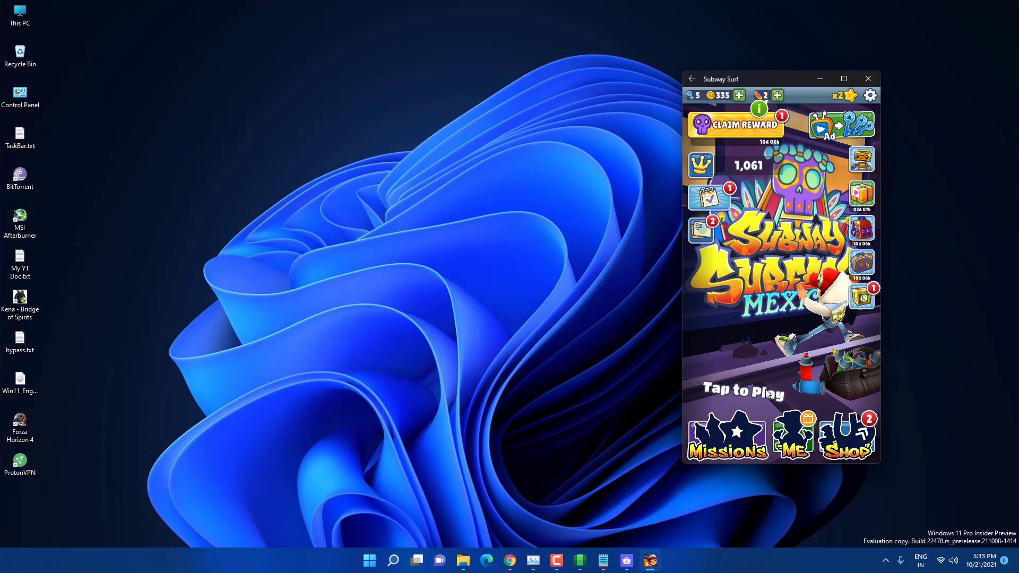
- Start a Subway Surf run from Tap to Play and switch lanes right, then back left
left_click(762, 362)
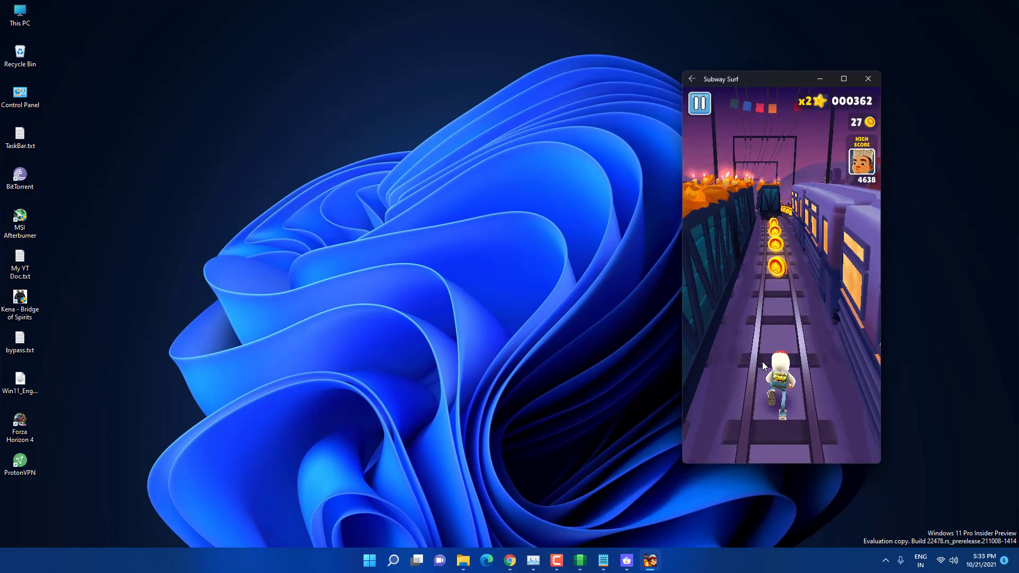
key("Right")
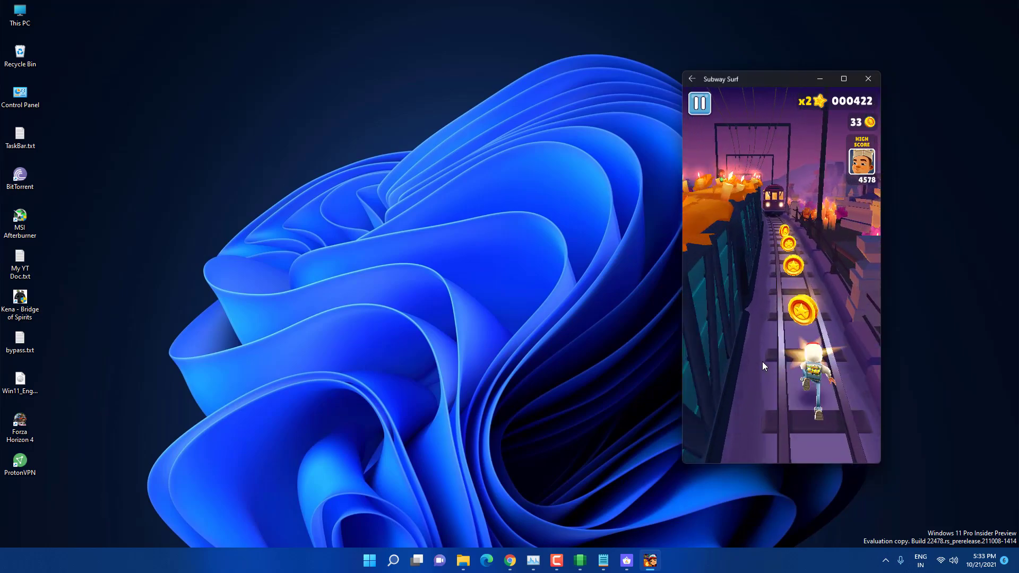
key("Left")
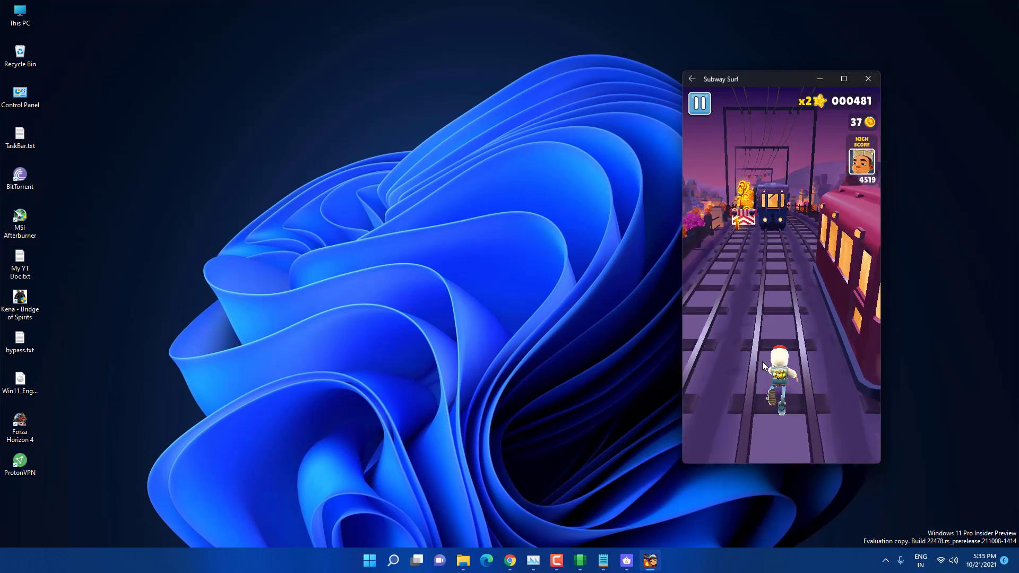